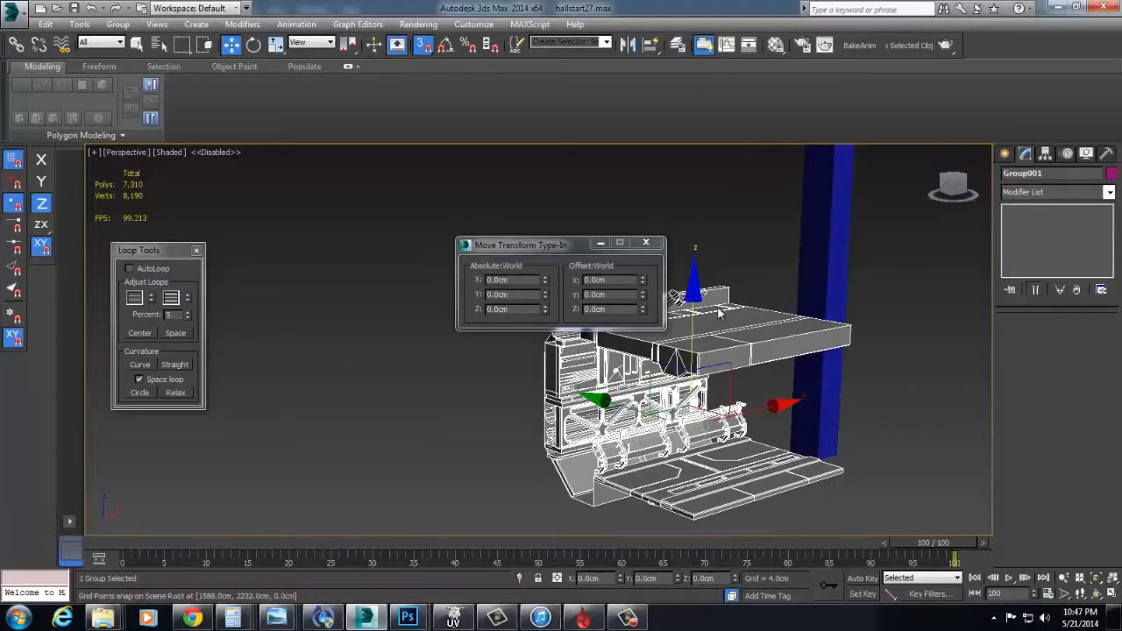
Scale the corridor group uniformly to 300 percent on X, Y and Z
click(805, 243)
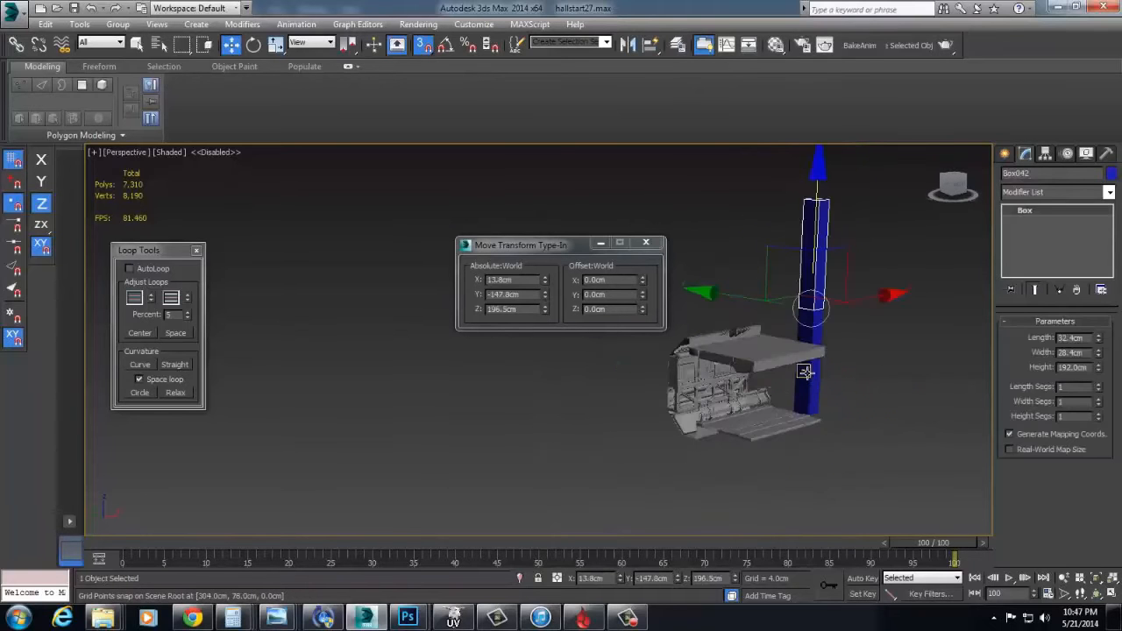
click(758, 354)
key(e)
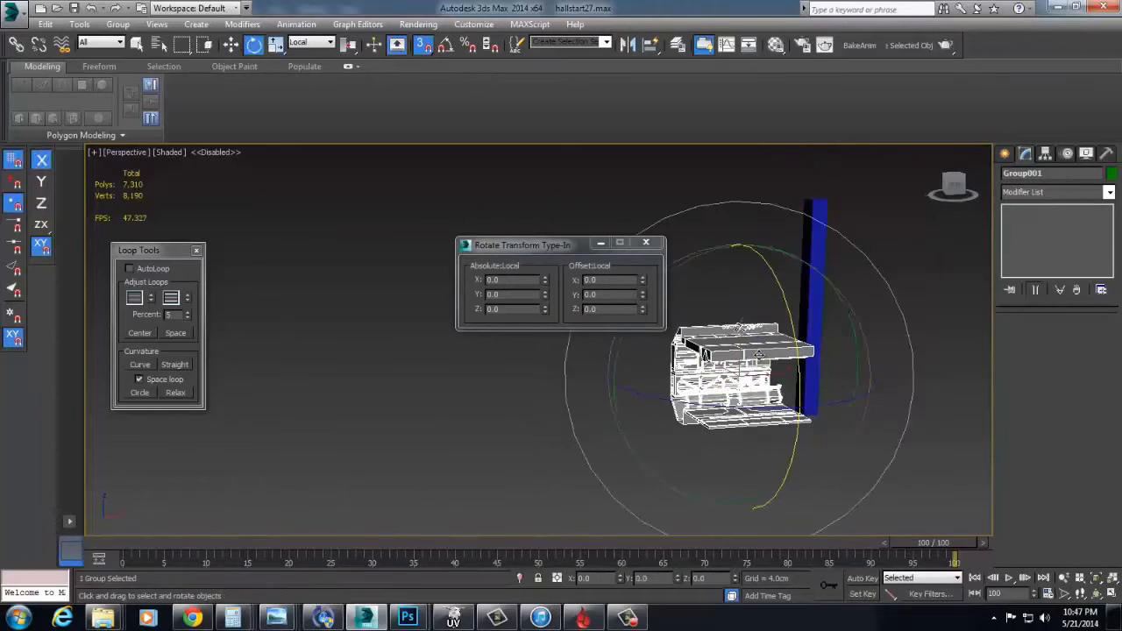
key(r)
text(30)
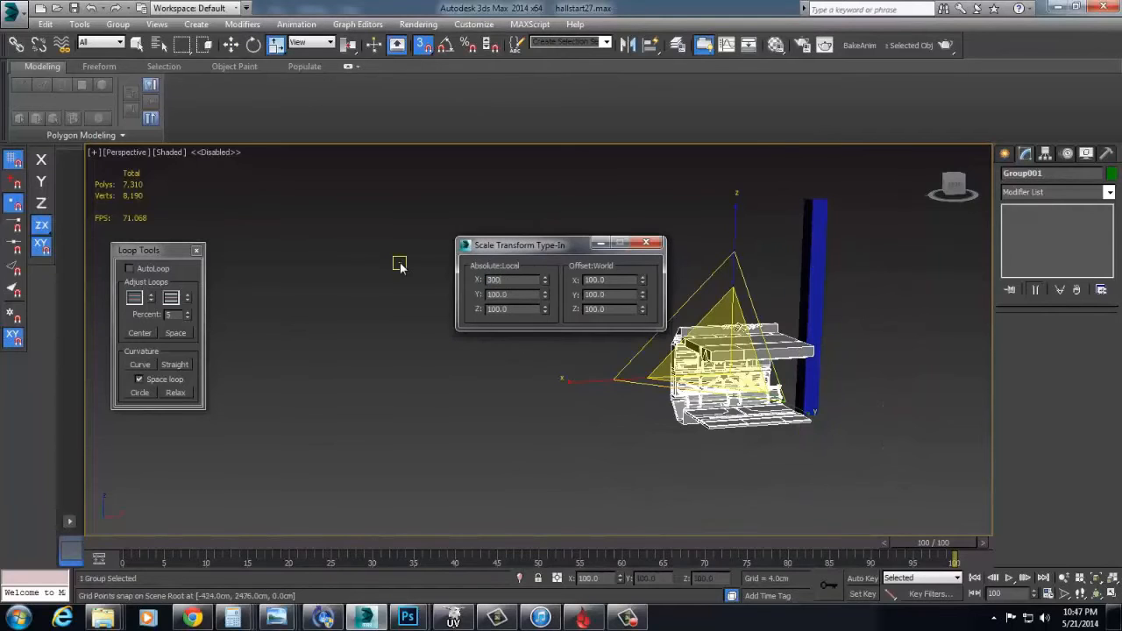
text(0)
key(Tab)
text(300)
key(Tab)
text(300)
key(Return)
Try to shift the enlarged group sideways relative to the blue boxes
alt+middle_drag(823, 319, 667, 357)
key(w)
drag(513, 406, 384, 404)
alt+middle_drag(727, 433, 754, 388)
Scale the corridor group to 500 percent on X, Y and Z
key(e)
key(r)
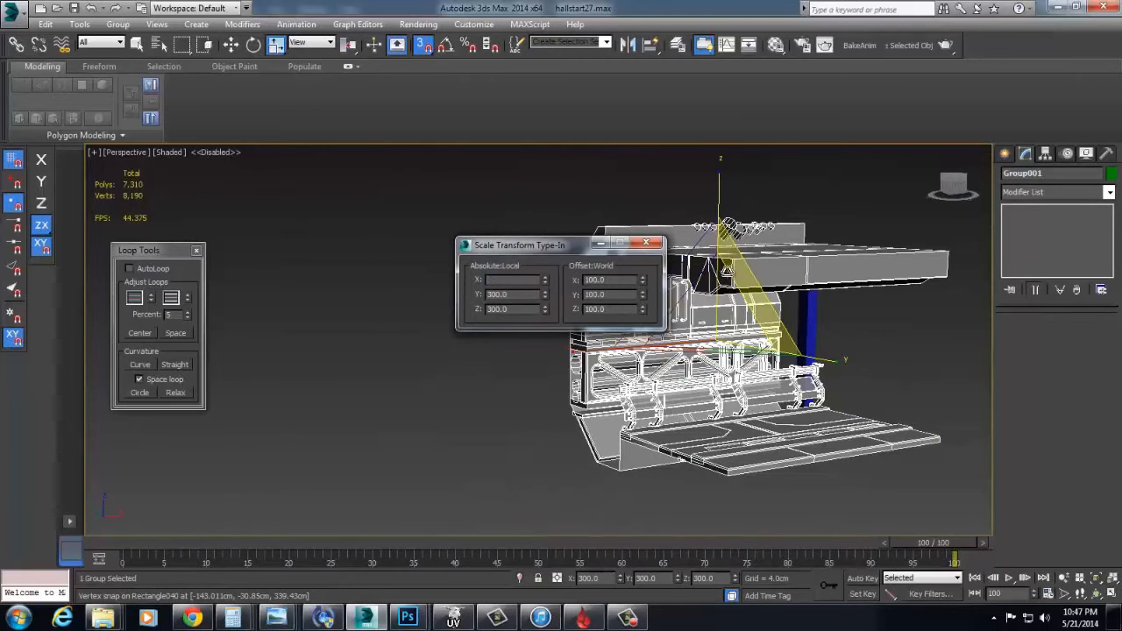
text(500)
key(Tab)
text(500)
key(Tab)
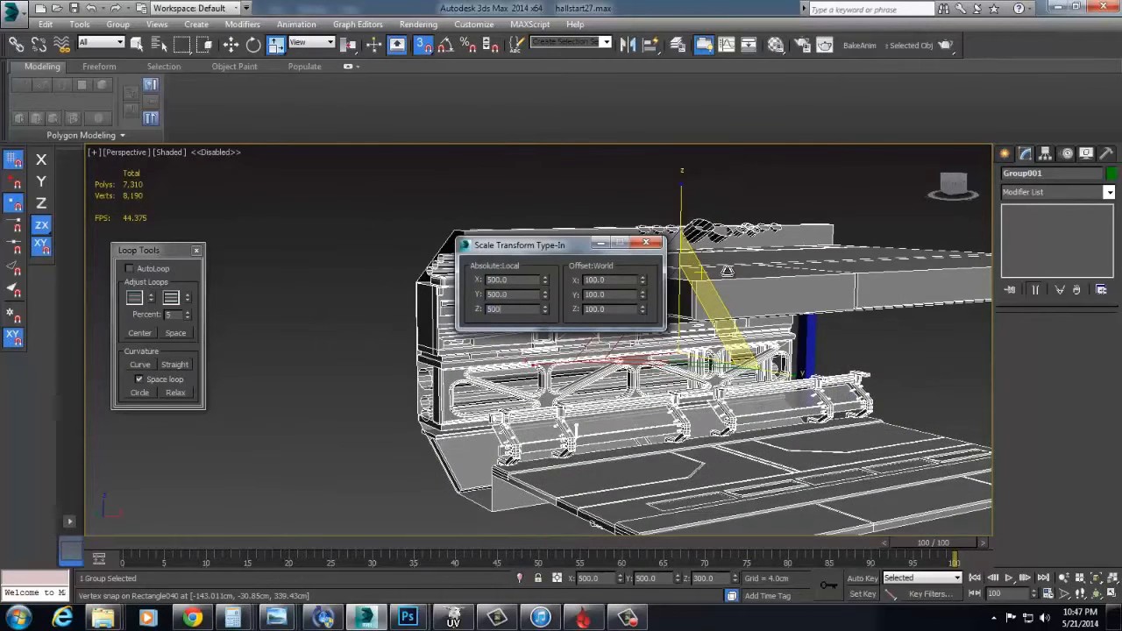
key(Return)
Try moving the enlarged group along its Y axis, and undo the move
alt+middle_drag(901, 392, 705, 341)
key(w)
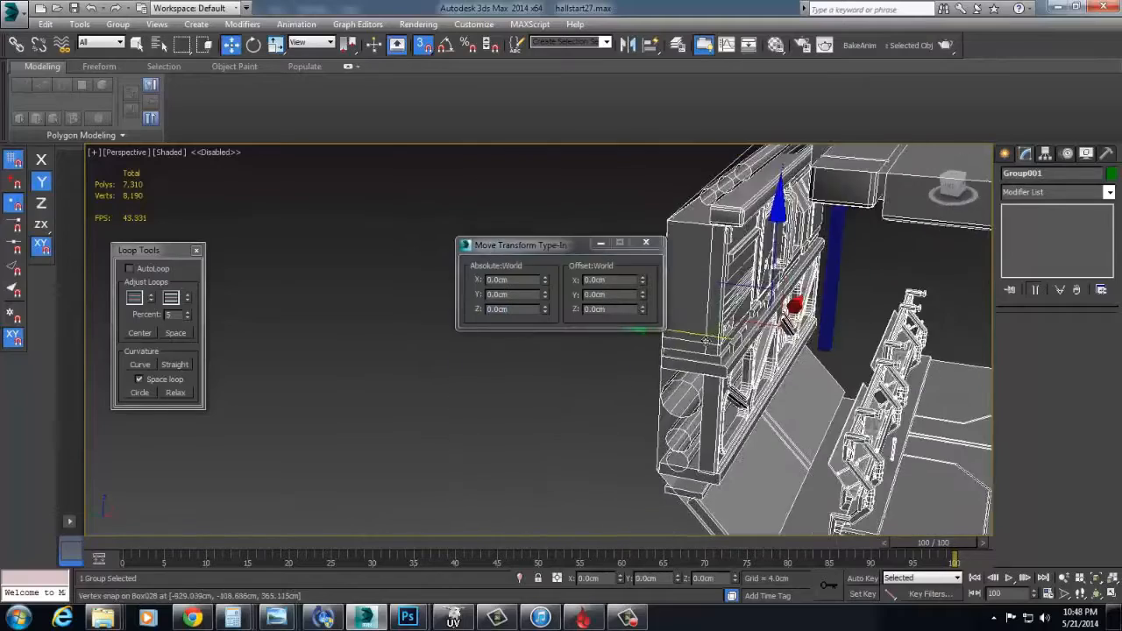
drag(706, 341, 553, 330)
alt+middle_drag(552, 329, 796, 394)
scroll(701, 298, down, 4)
key(ctrl+z)
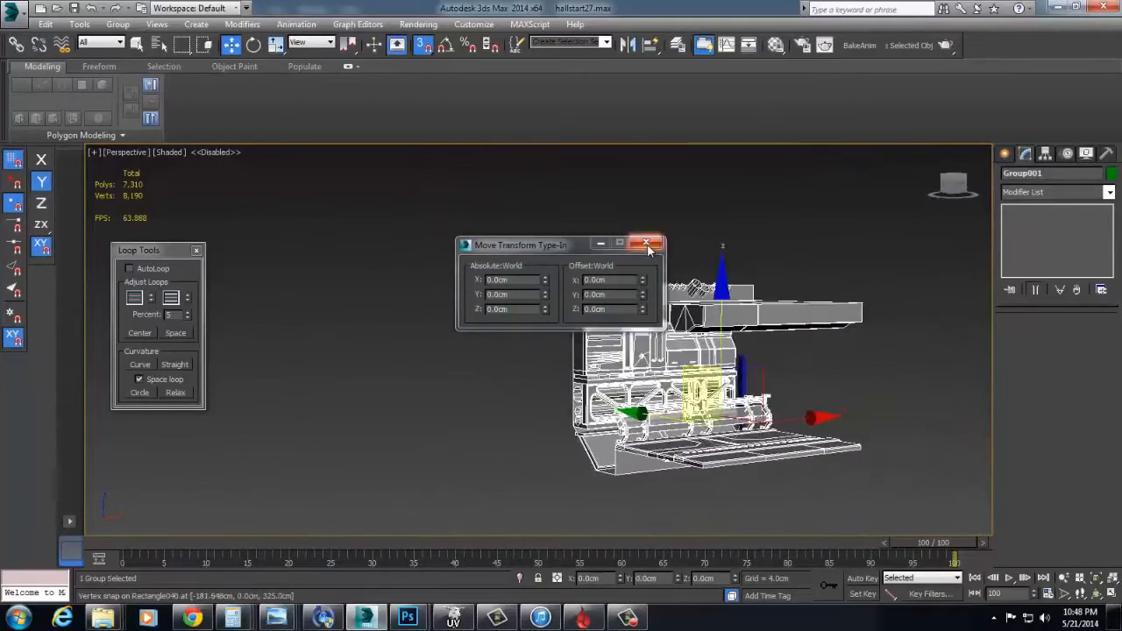
click(646, 244)
Open the group and start vertex editing on the Edit Poly modifier of the wall's truss frame
scroll(544, 315, up, 5)
scroll(535, 320, down, 2)
scroll(524, 321, up, 4)
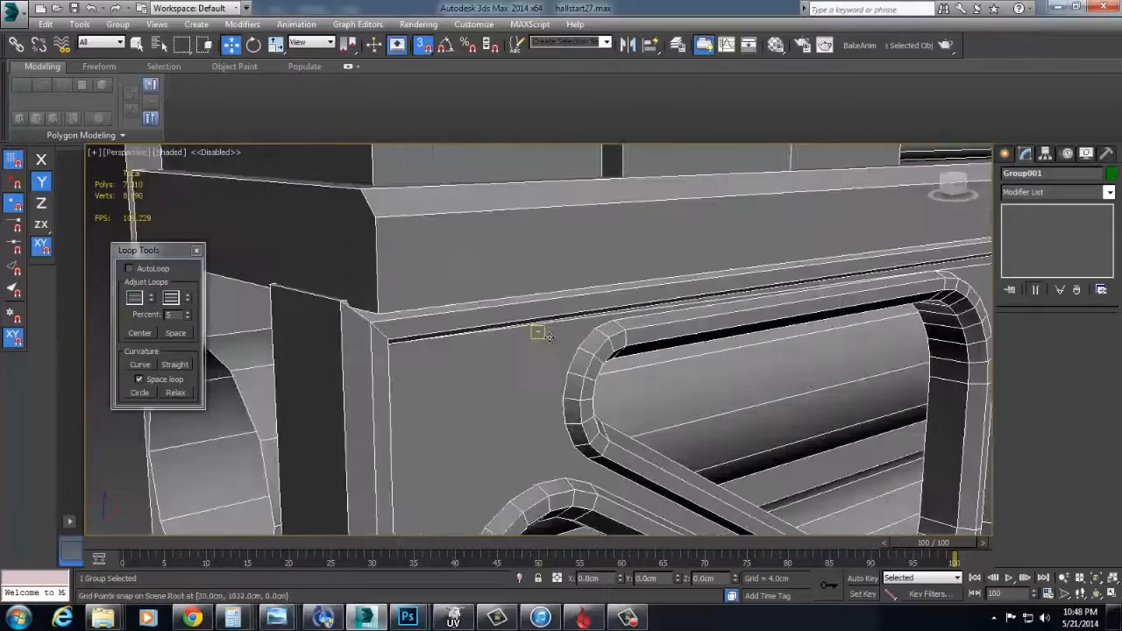
scroll(524, 323, down, 4)
scroll(547, 342, up, 1)
click(117, 24)
click(134, 78)
click(518, 353)
click(1050, 223)
key(1)
Connect two vertices with a new edge at the rounded corner of the truss frame's first cutout
drag(499, 413, 565, 361)
alt+middle_drag(565, 361, 507, 375)
scroll(507, 376, up, 7)
click(575, 259)
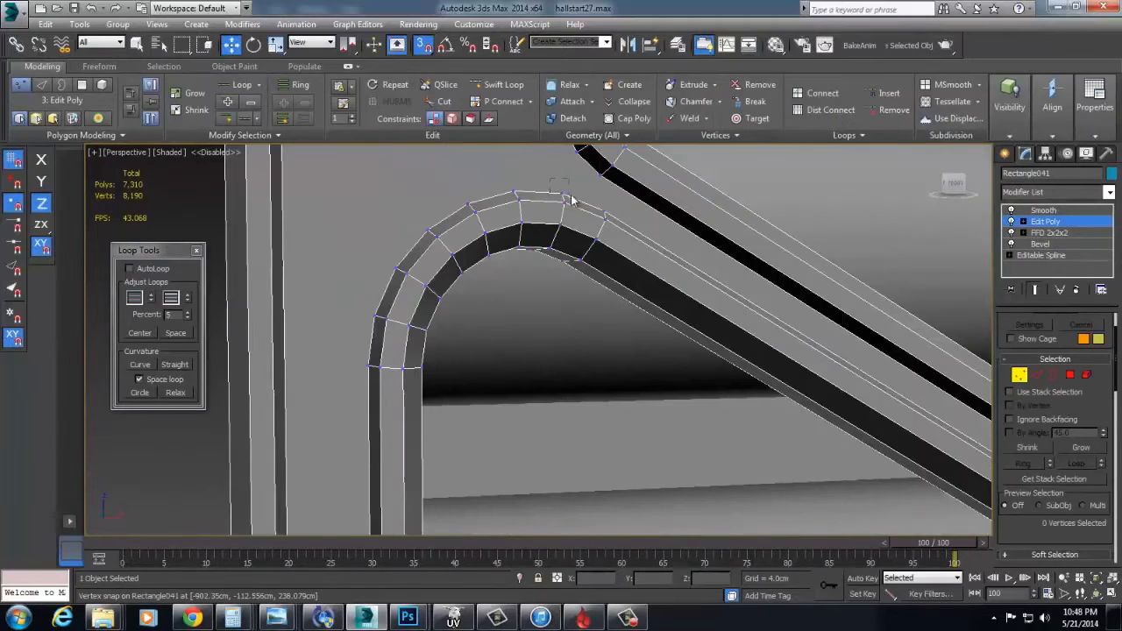
drag(611, 219, 613, 225)
key(ctrl+shift+e)
Connect the vertices of the rounded cutouts facing each other at the truss frame's upper junction
scroll(613, 224, down, 8)
scroll(666, 271, up, 5)
middle_drag(667, 271, 389, 403)
scroll(388, 403, up, 4)
scroll(550, 441, down, 5)
middle_drag(550, 441, 512, 433)
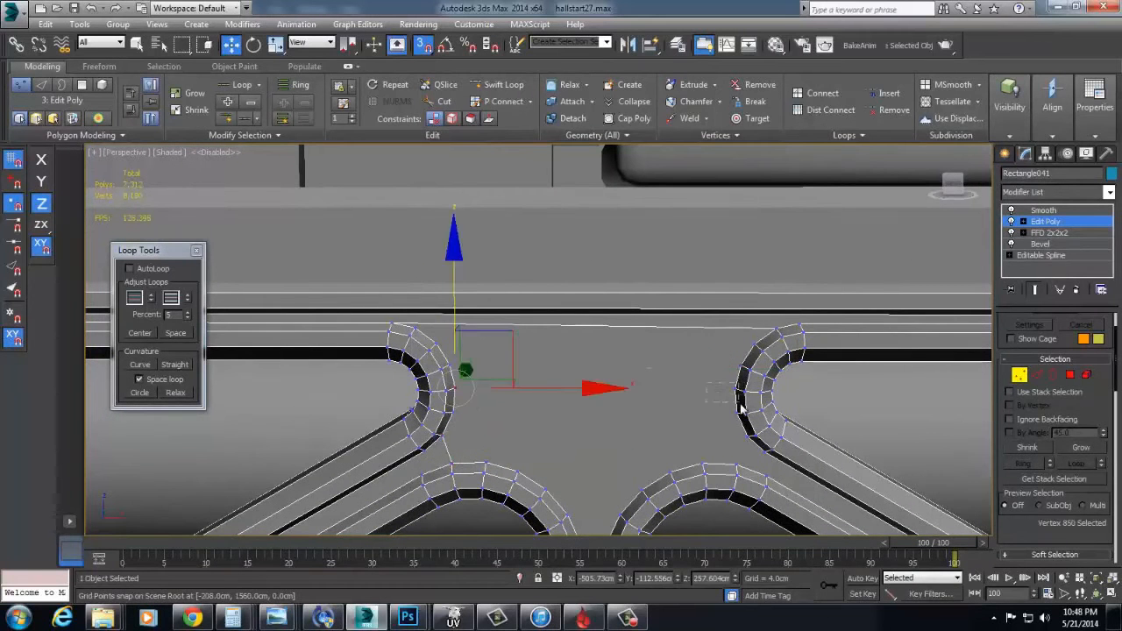
ctrl+drag(740, 405, 741, 405)
middle_drag(741, 405, 741, 267)
key(ctrl+shift+e)
Connect the cutout vertices around the frame's narrow vertical strut and the junction below it
scroll(609, 416, down, 5)
middle_drag(822, 333, 538, 342)
scroll(583, 328, up, 5)
middle_drag(688, 349, 572, 342)
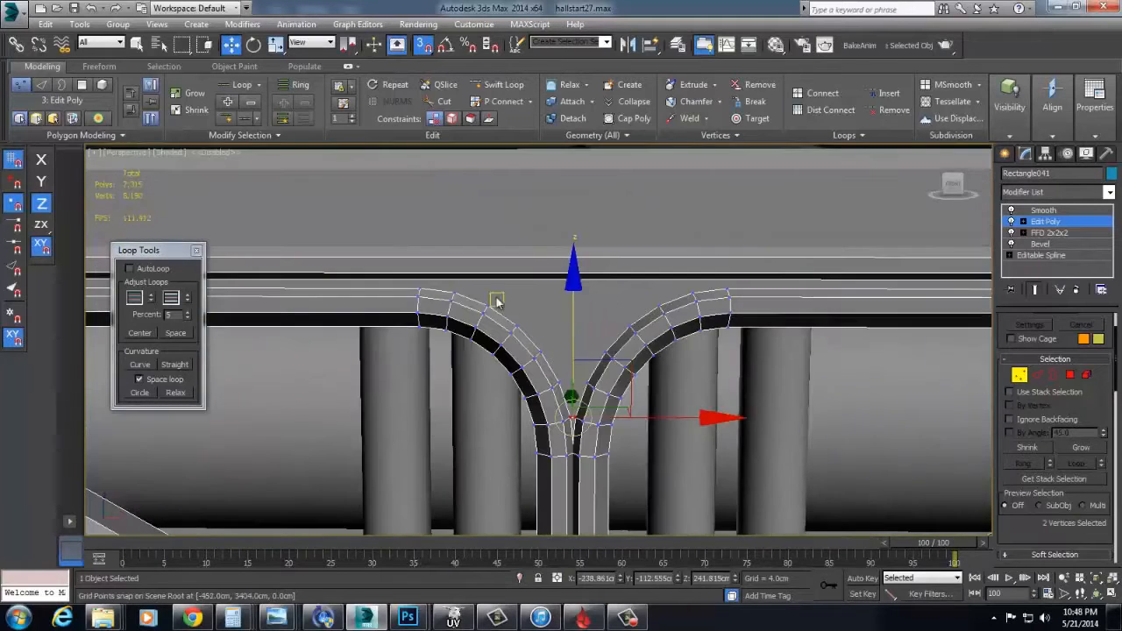
scroll(662, 312, down, 4)
scroll(618, 326, up, 4)
middle_drag(662, 312, 702, 254)
scroll(646, 325, down, 4)
scroll(557, 371, up, 3)
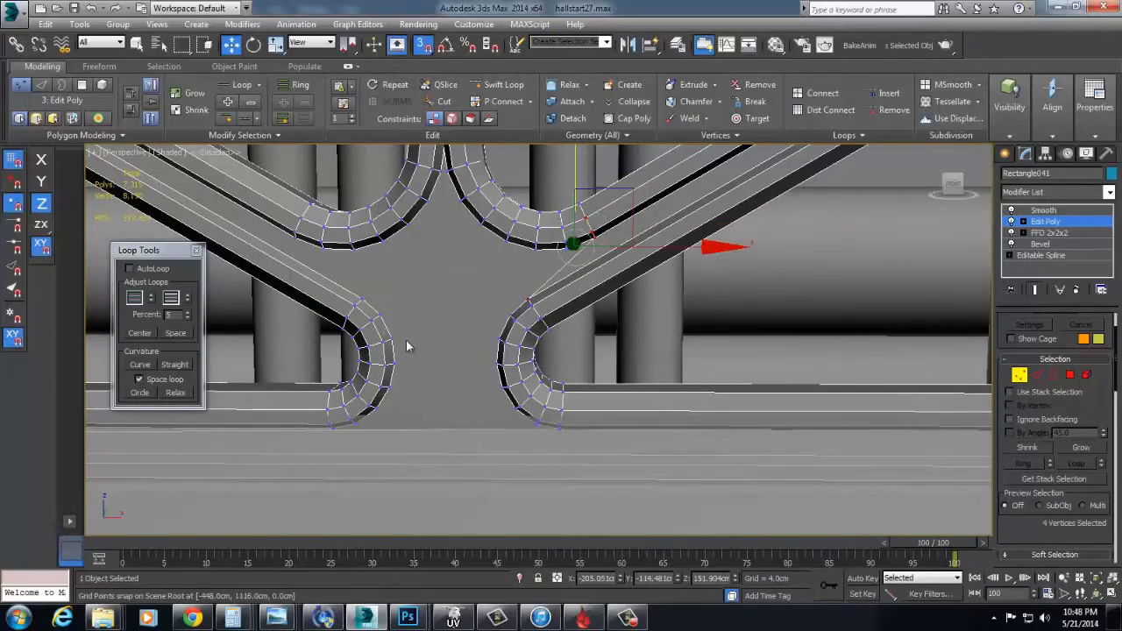
key(ctrl+shift+e)
Leave vertex editing and delete one of the two blue reference boxes
scroll(505, 352, down, 5)
middle_drag(505, 352, 614, 337)
middle_drag(456, 338, 596, 383)
scroll(596, 383, down, 4)
click(1019, 375)
scroll(571, 388, down, 4)
click(763, 310)
key(Delete)
Close the opened corridor group
middle_drag(881, 412, 692, 412)
drag(851, 318, 774, 404)
click(116, 25)
click(132, 93)
Try to position the remaining blue box against the corridor, checking its placement in the Front view
alt+middle_drag(627, 305, 675, 301)
click(678, 301)
click(596, 241)
alt+middle_drag(600, 242, 536, 234)
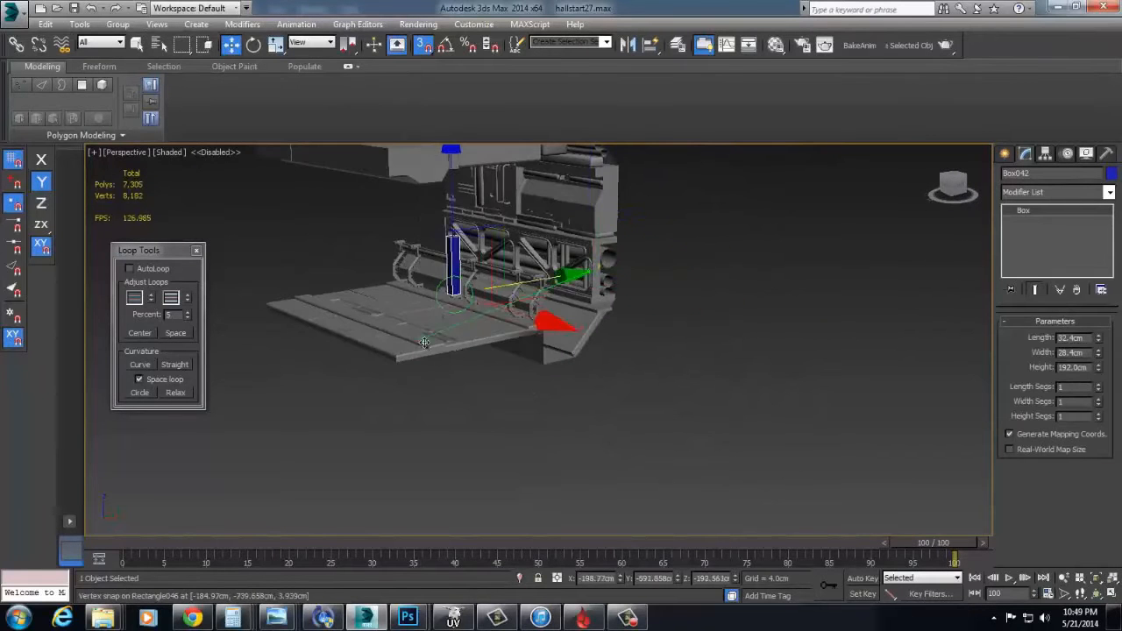
alt+middle_drag(420, 344, 518, 325)
key(f)
scroll(582, 293, down, 5)
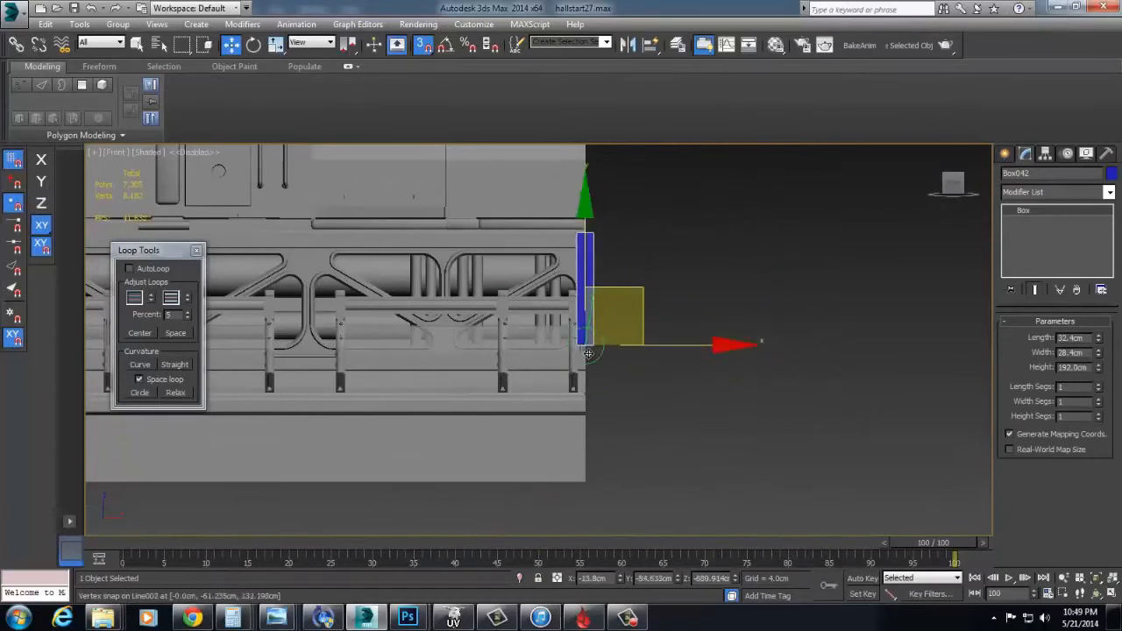
alt+middle_drag(580, 389, 644, 362)
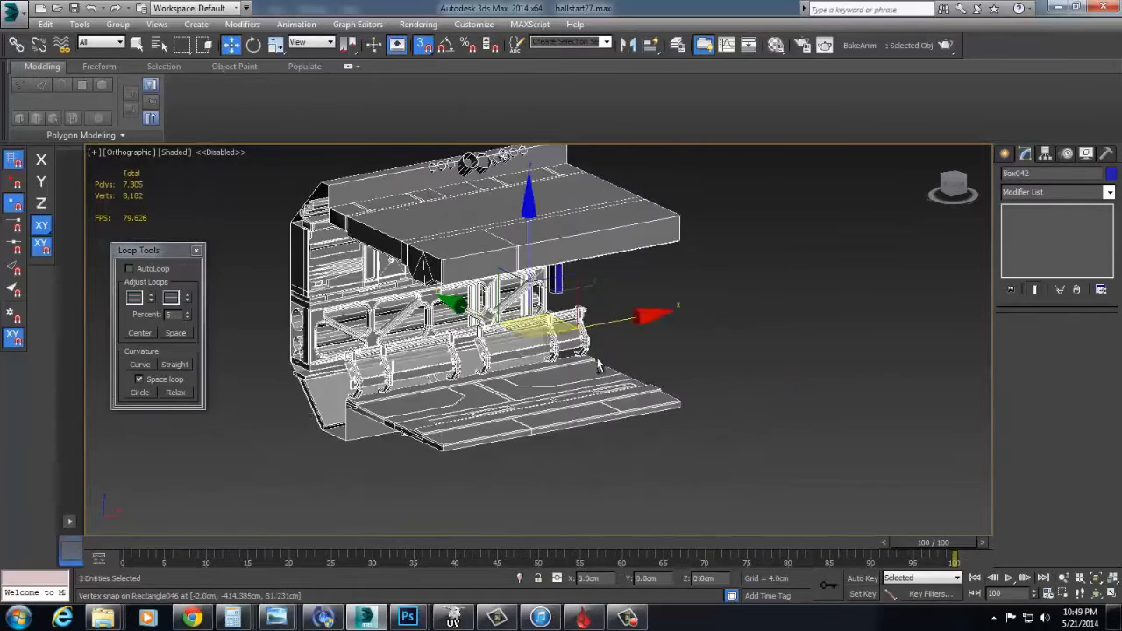
Move the blue box onto the corridor floor, at about X -152, Y -645.8 and Z 22.5 cm
click(600, 366)
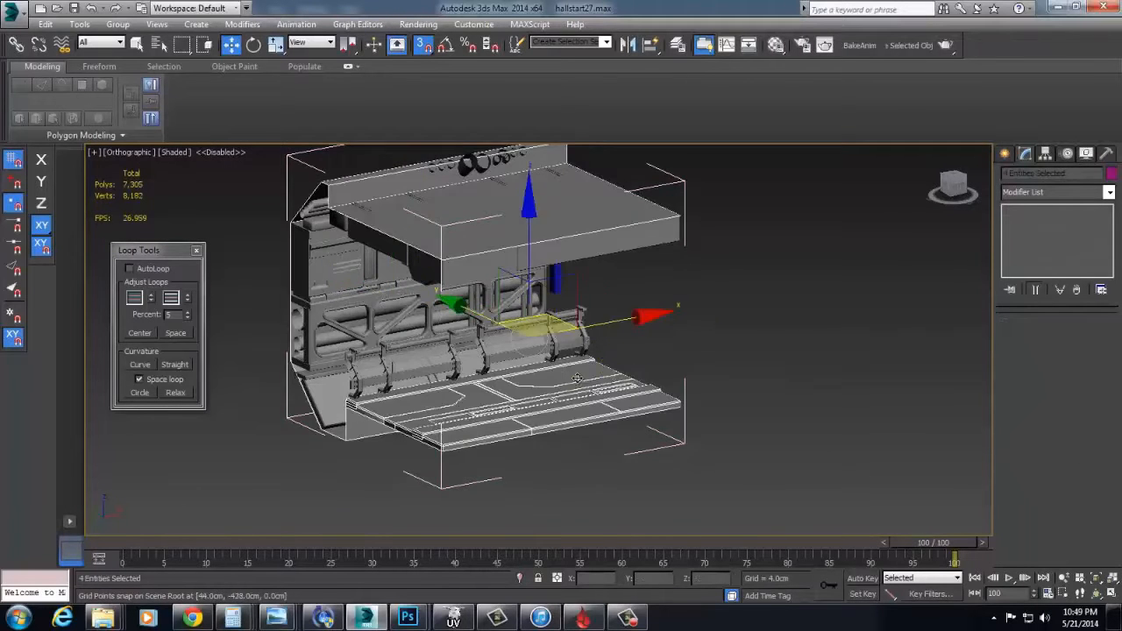
alt+middle_drag(579, 379, 753, 342)
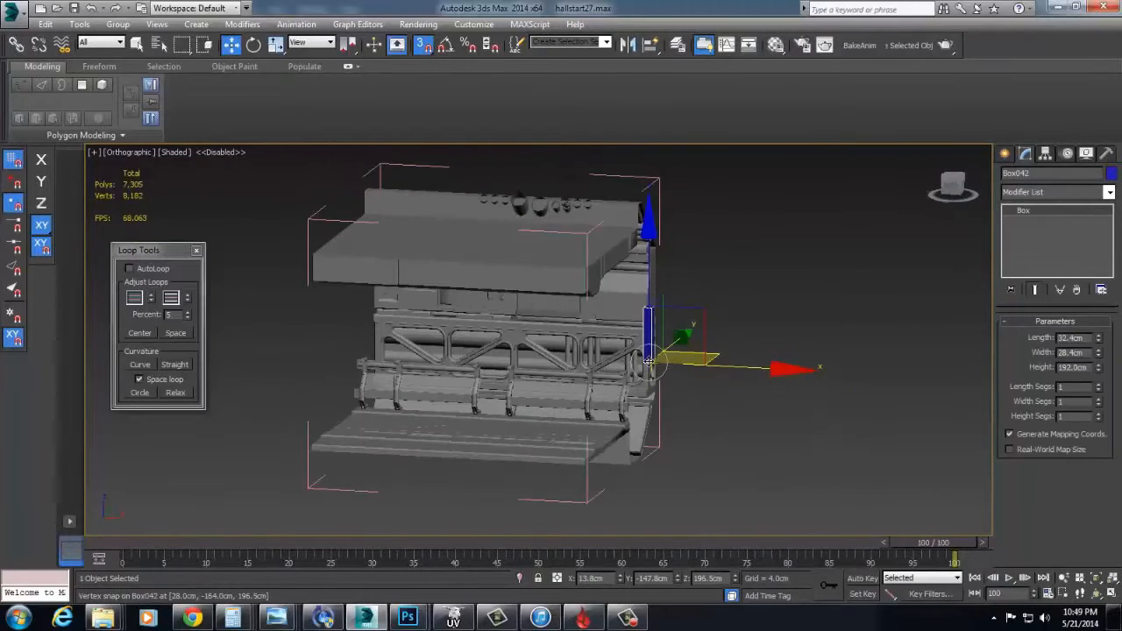
alt+middle_drag(614, 423, 658, 353)
drag(650, 359, 606, 442)
alt+middle_drag(610, 441, 650, 471)
scroll(650, 471, up, 4)
drag(570, 412, 493, 429)
alt+middle_drag(493, 429, 572, 399)
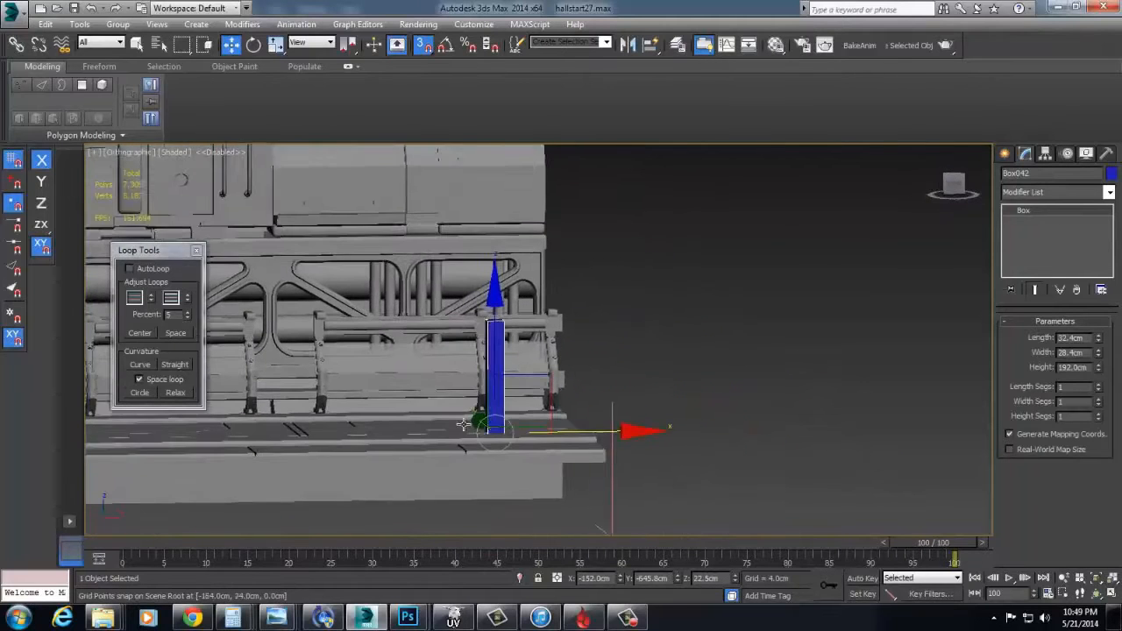
middle_drag(572, 495, 611, 445)
Select the floor piece and close the opened group again
click(598, 463)
scroll(608, 494, down, 3)
middle_drag(608, 491, 666, 473)
click(117, 24)
click(139, 88)
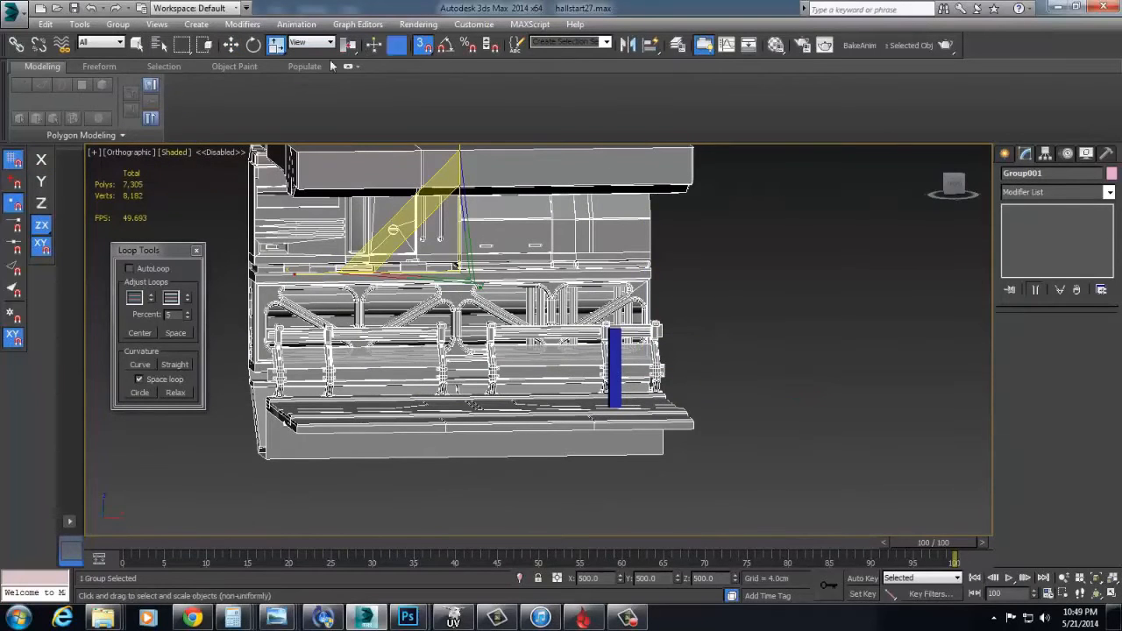
Scale the corridor group to 400 percent on X, Y and Z
key(F12)
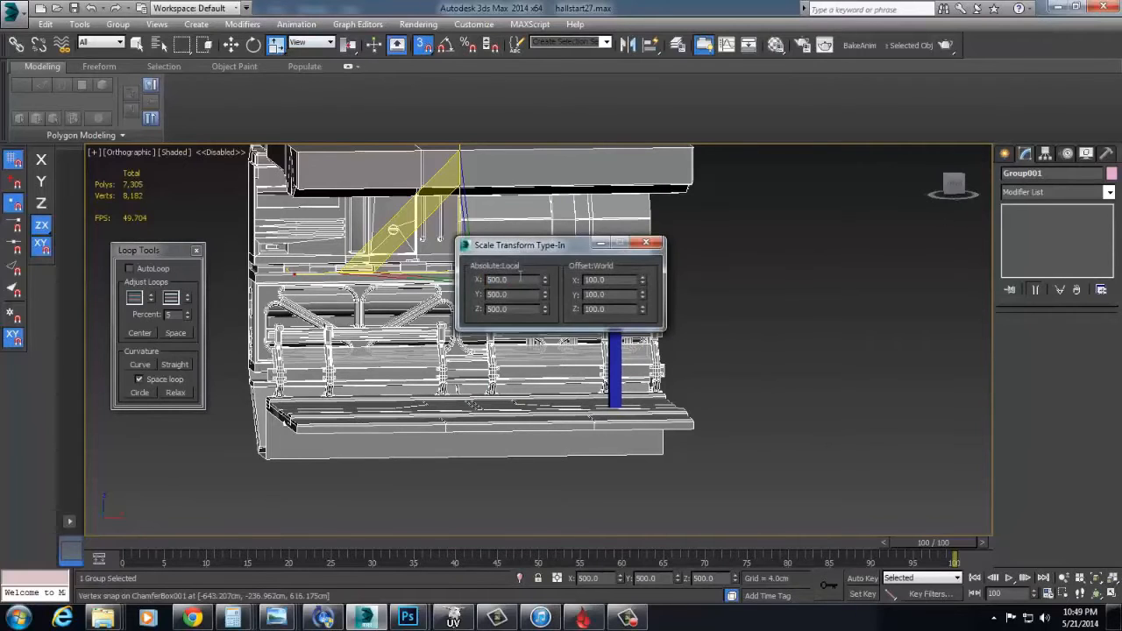
key(Tab)
text(400)
key(Tab)
text(400)
key(Return)
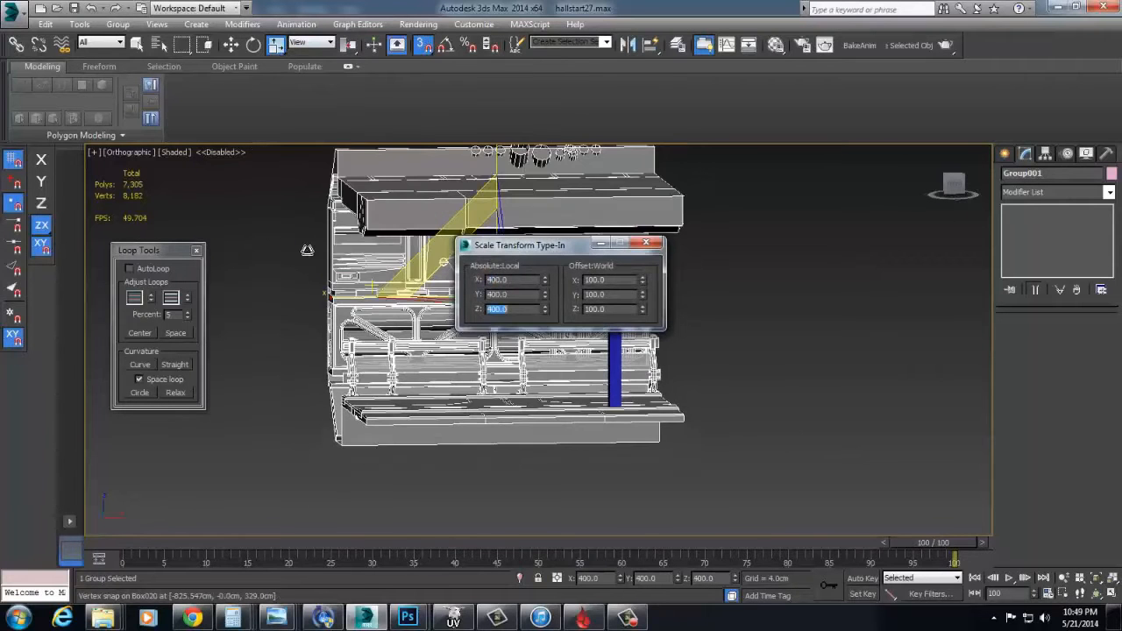
click(652, 245)
Compare the group with the blue box, and export the group as checka.FBX
alt+middle_drag(655, 254, 351, 359)
click(345, 364)
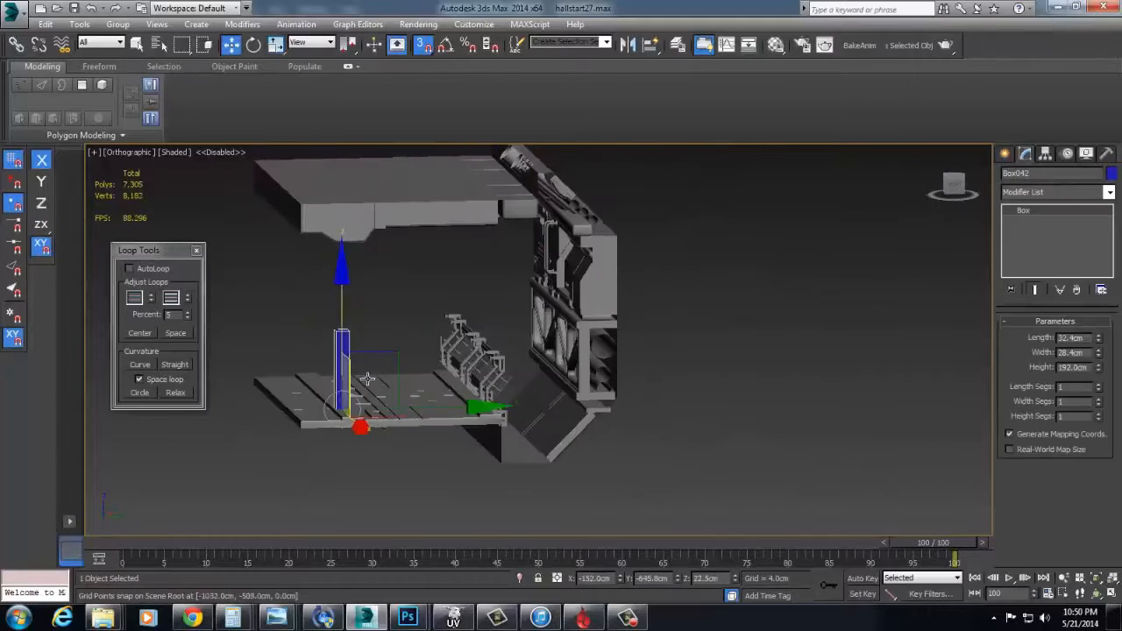
alt+middle_drag(405, 423, 807, 461)
click(663, 394)
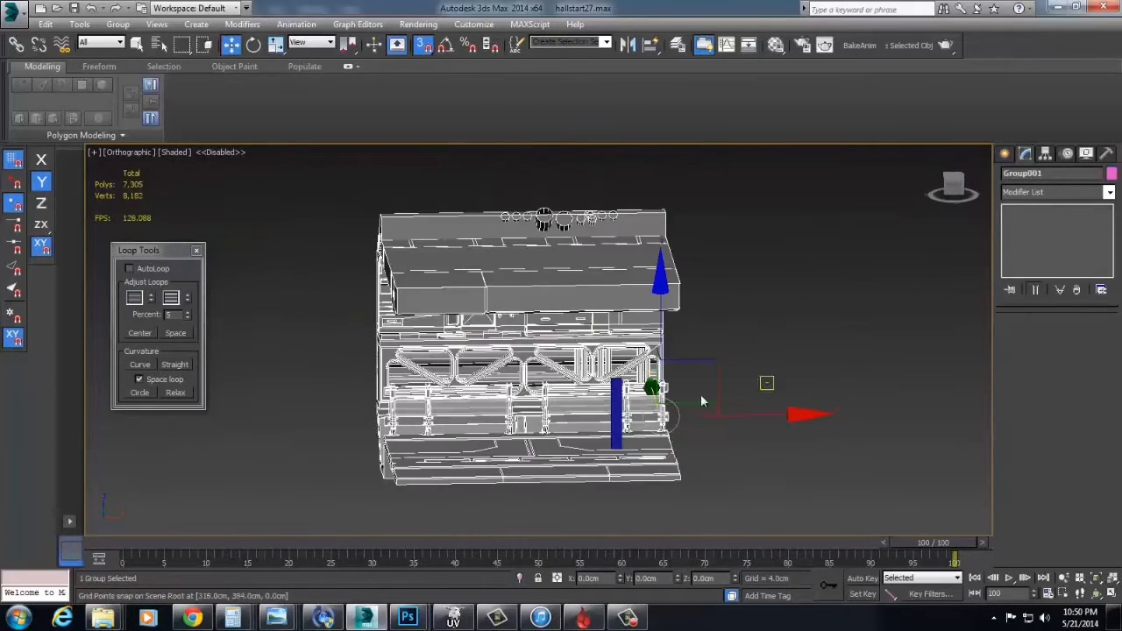
click(19, 12)
mouse_move(50, 225)
click(202, 112)
key(Return)
click(589, 355)
click(662, 488)
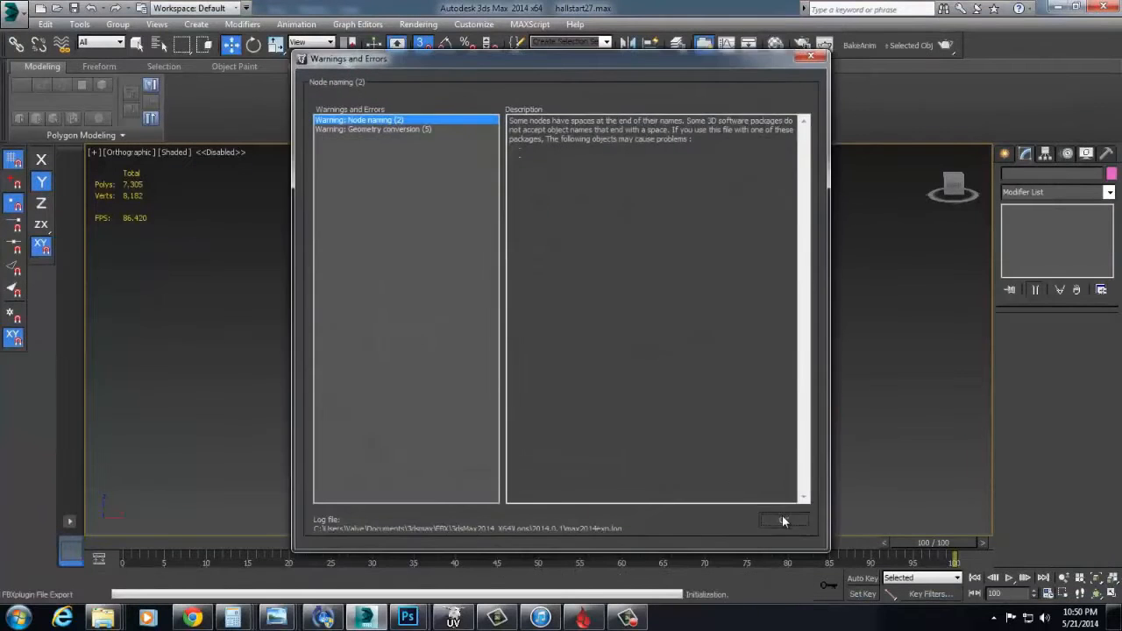
click(782, 521)
Open the Unreal Engine launcher and launch Unreal Engine 4.1
key(alt+Tab)
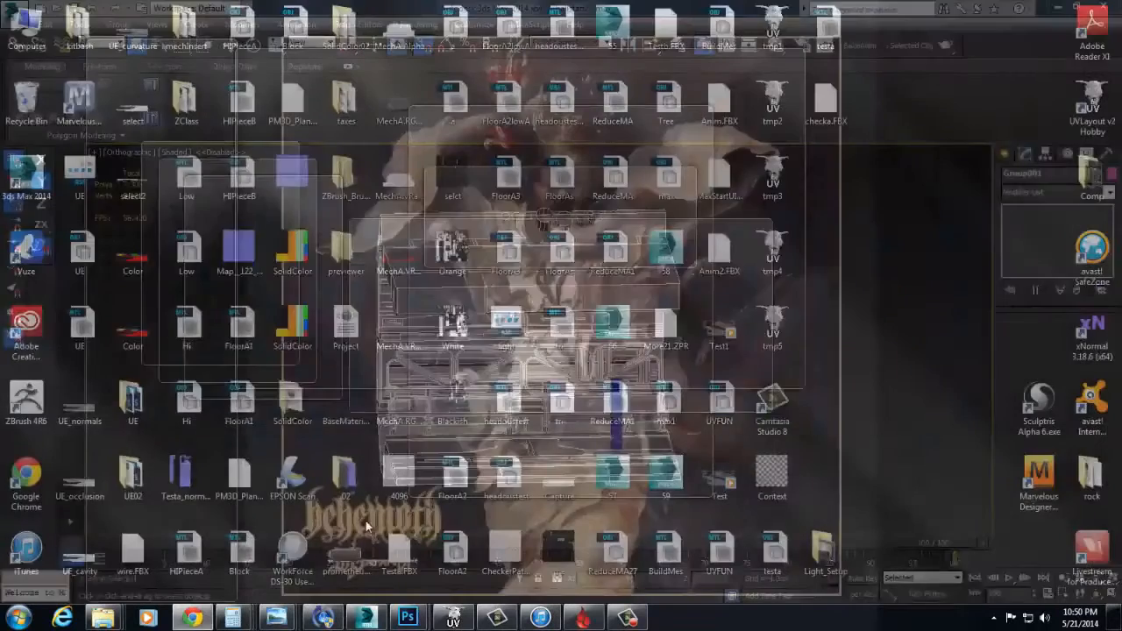
click(17, 618)
click(94, 400)
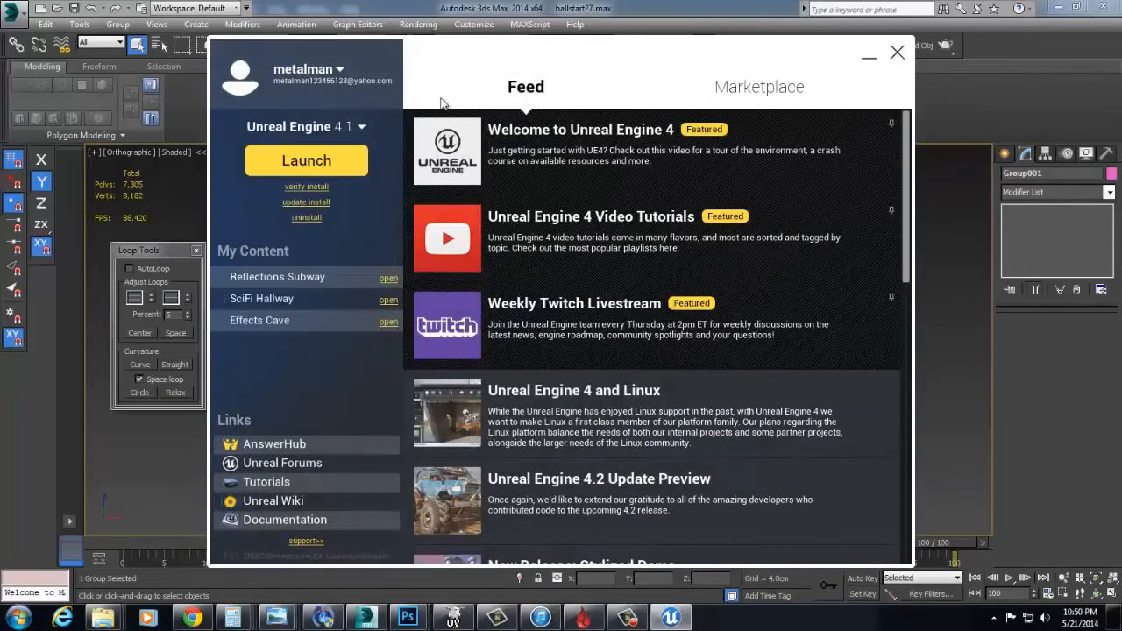
click(328, 167)
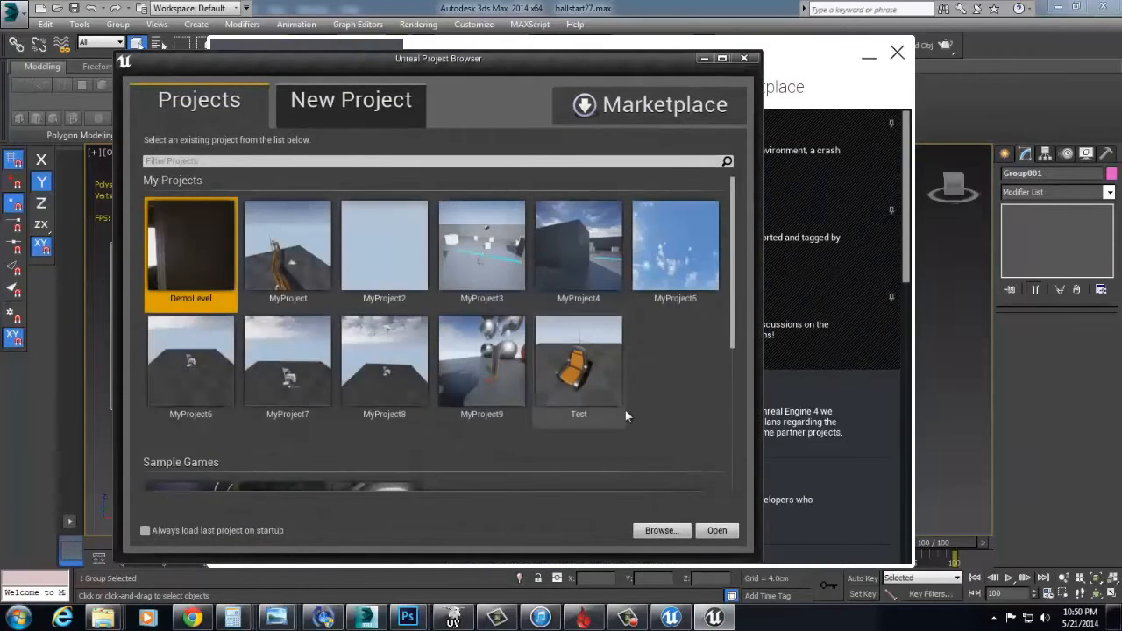
Create a new project named MyProject10 from the first-person template
scroll(645, 413, down, 2)
scroll(645, 412, up, 2)
click(373, 108)
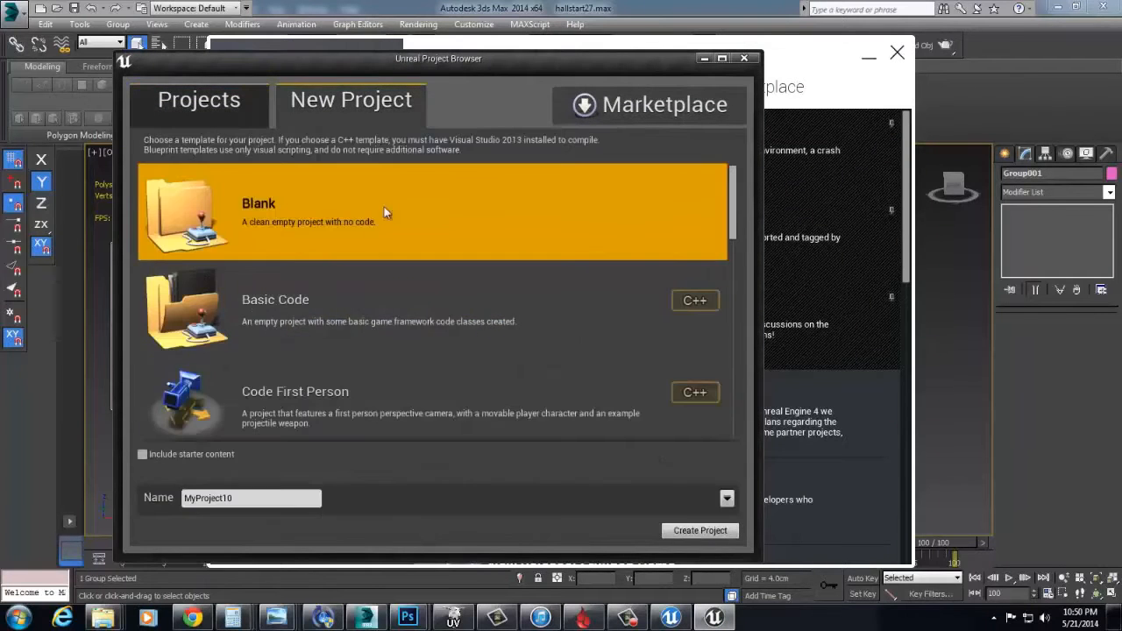
scroll(420, 342, down, 4)
click(329, 289)
click(376, 219)
double_click(456, 302)
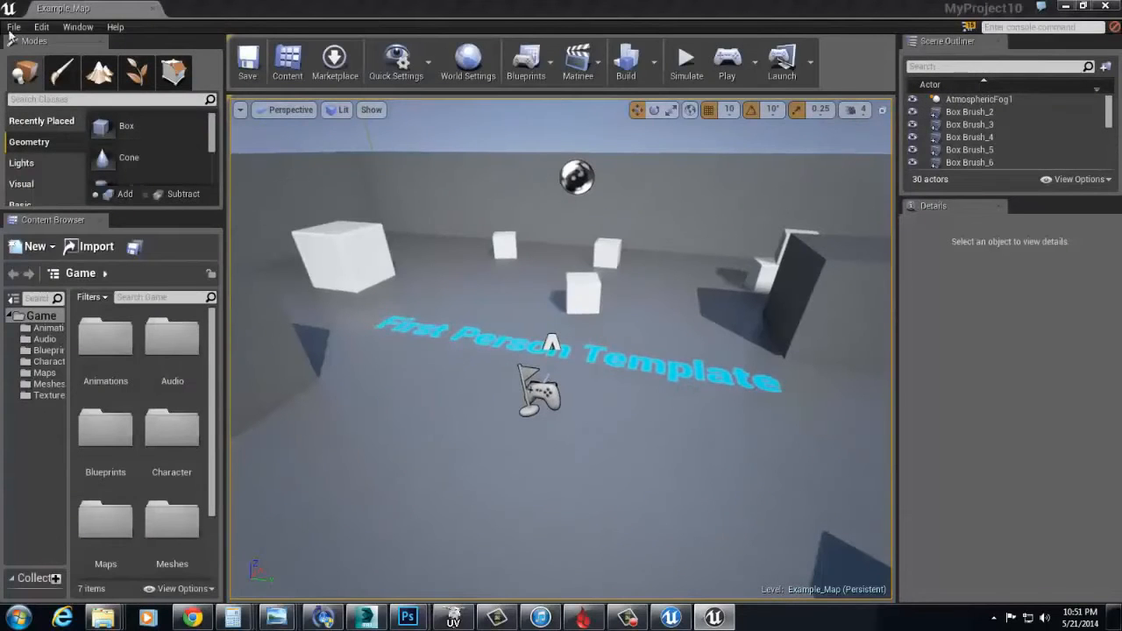
Create a new level from the default template with sky, light, player start and floor
click(14, 27)
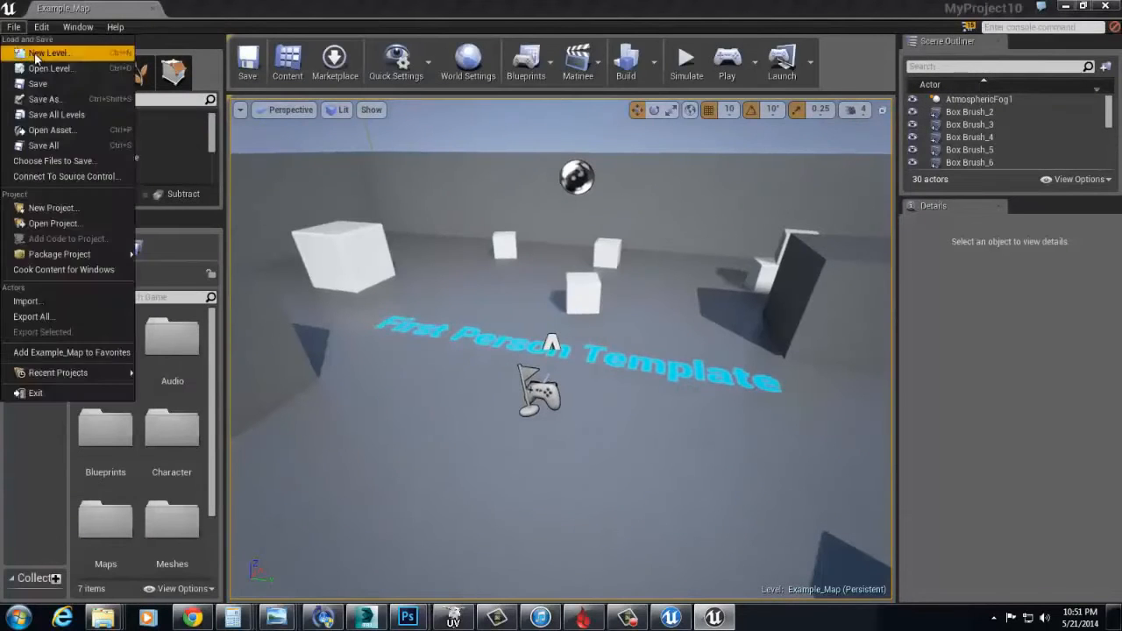
click(44, 47)
click(456, 243)
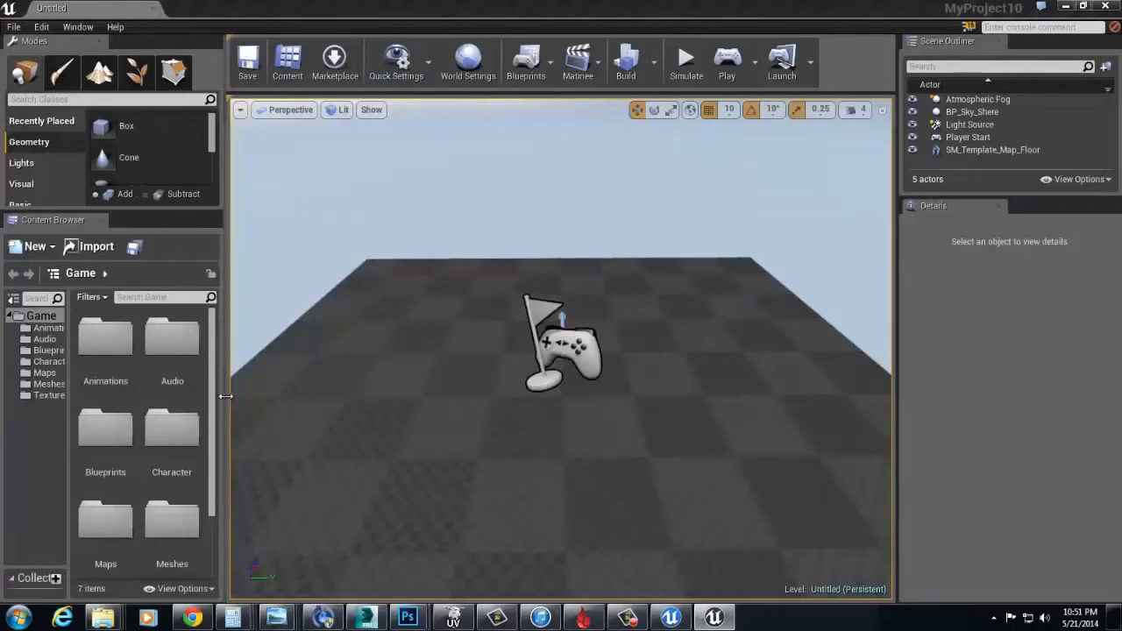
Widen the Content Browser and import checka.FBX into the Meshes folder as a static mesh
drag(225, 396, 398, 397)
click(49, 383)
right_click(261, 434)
click(319, 227)
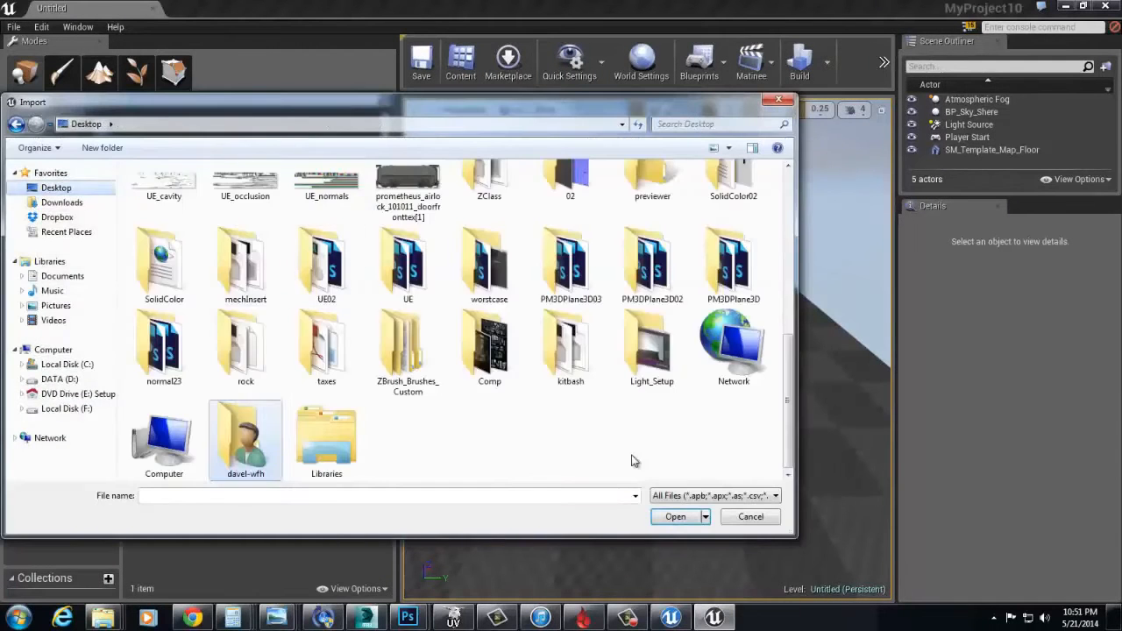
scroll(533, 401, up, 10)
double_click(171, 203)
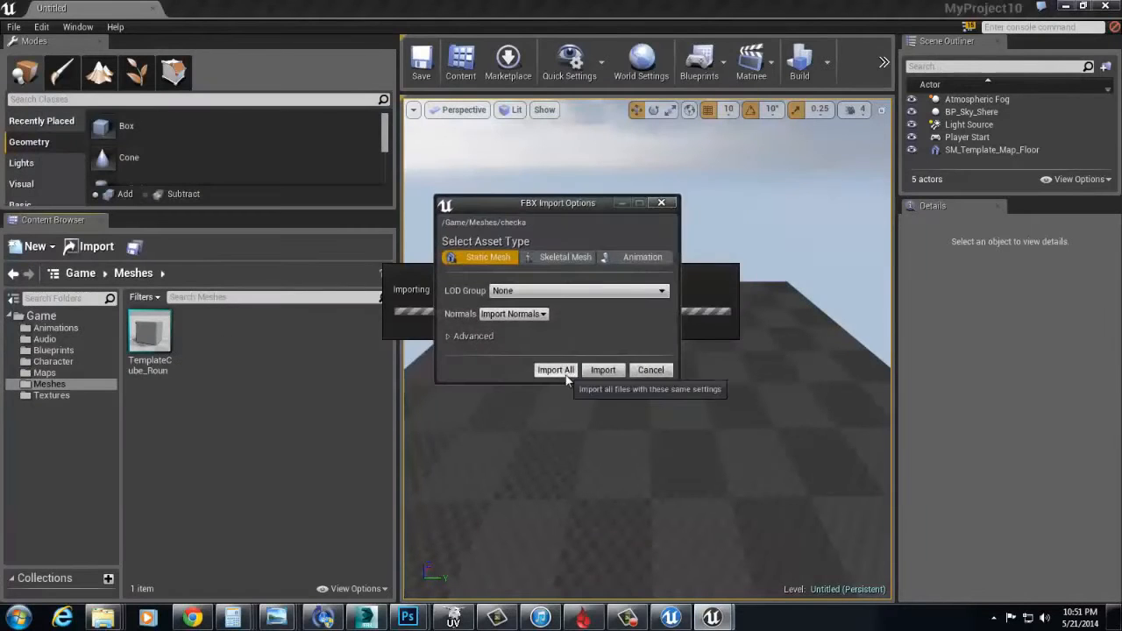
click(556, 370)
Place the checka mesh in the level and rotate it about its vertical axis
drag(709, 378, 618, 329)
right_drag(622, 333, 657, 328)
key(e)
drag(661, 297, 740, 296)
Move the checka mesh so its floor lies under the player start, at about X -230, Y 520, Z 20
key(w)
right_drag(741, 295, 653, 284)
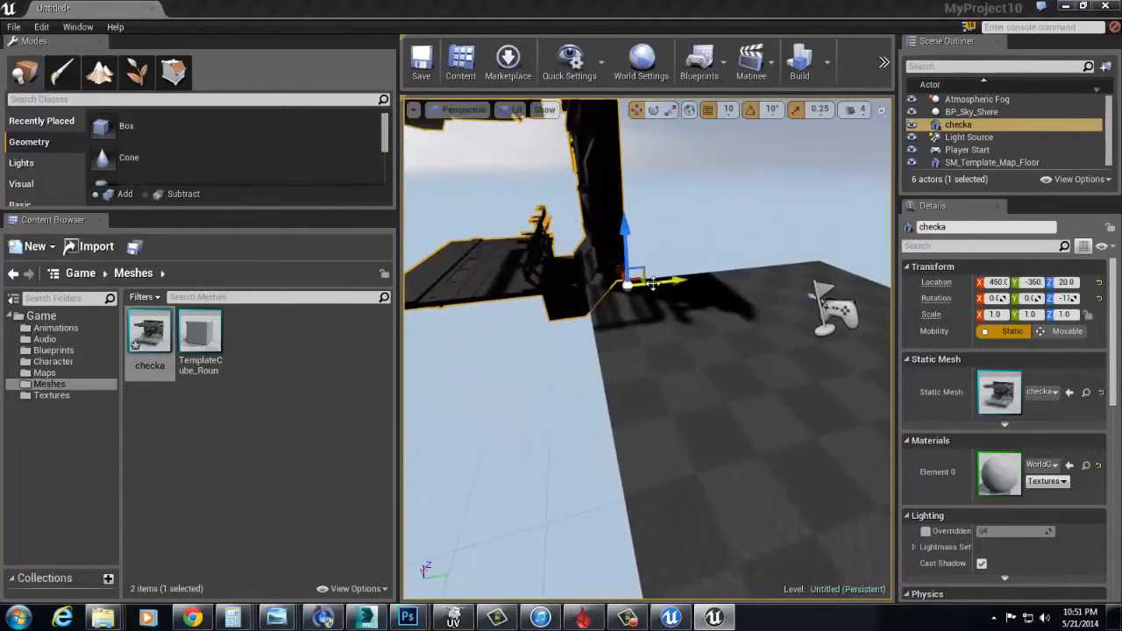
drag(639, 280, 840, 351)
right_drag(839, 350, 846, 341)
drag(717, 302, 637, 319)
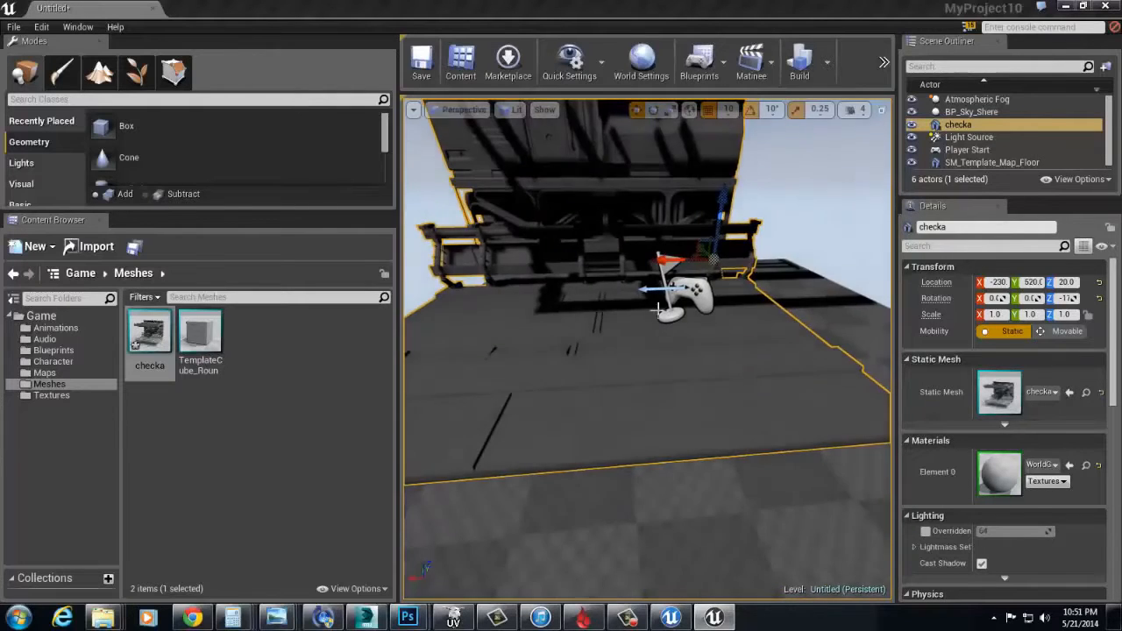
Play the level and walk along the corridor mesh to judge its scale in first person
key(alt+p)
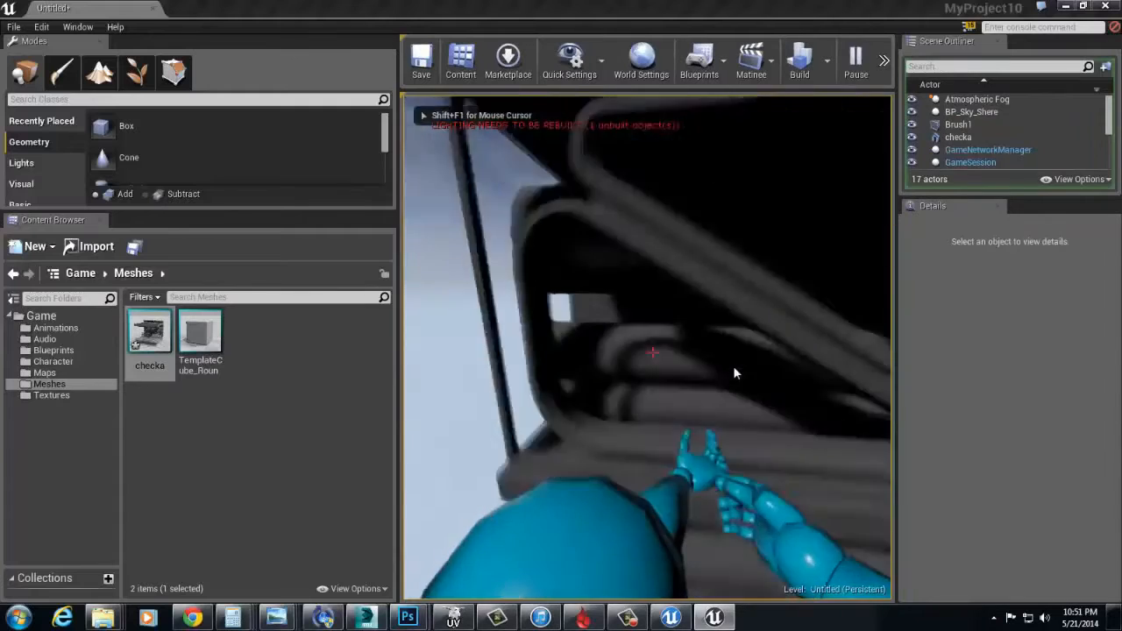
key(w)
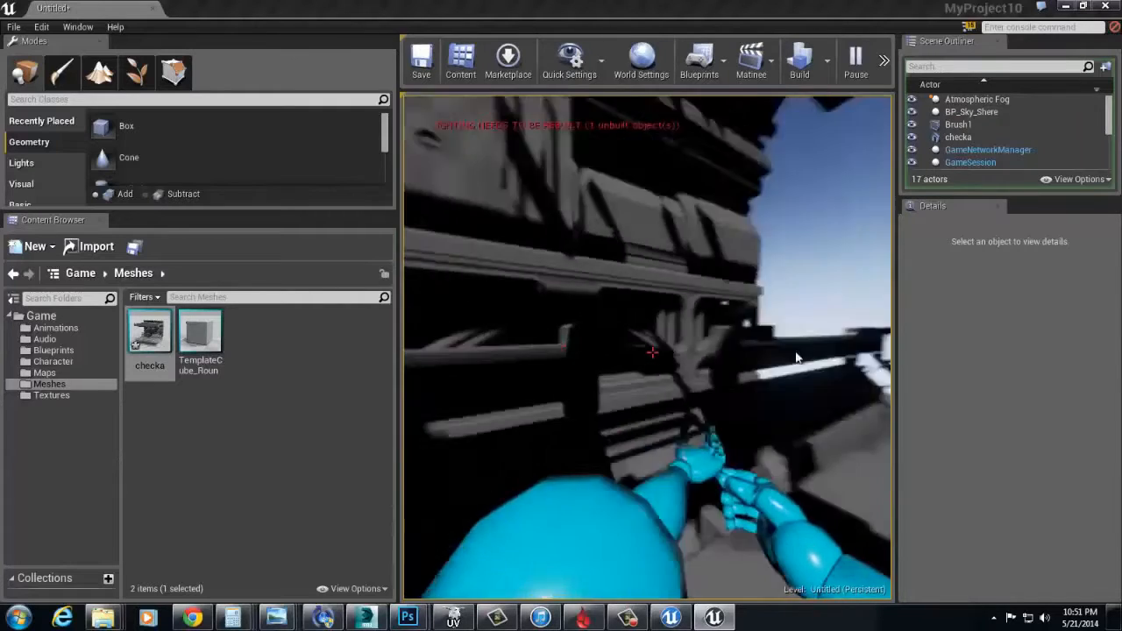
key(alt+Tab)
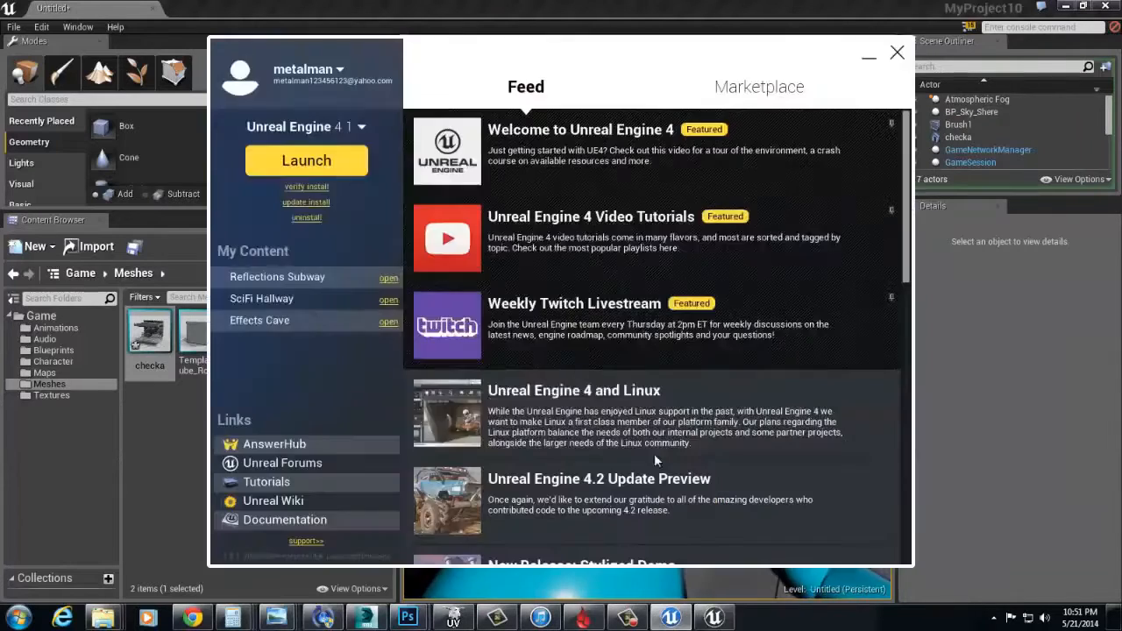
Switch to 3ds Max and set the corridor group's absolute scale to 350 on X, Y and Z
key(alt+Tab)
click(651, 237)
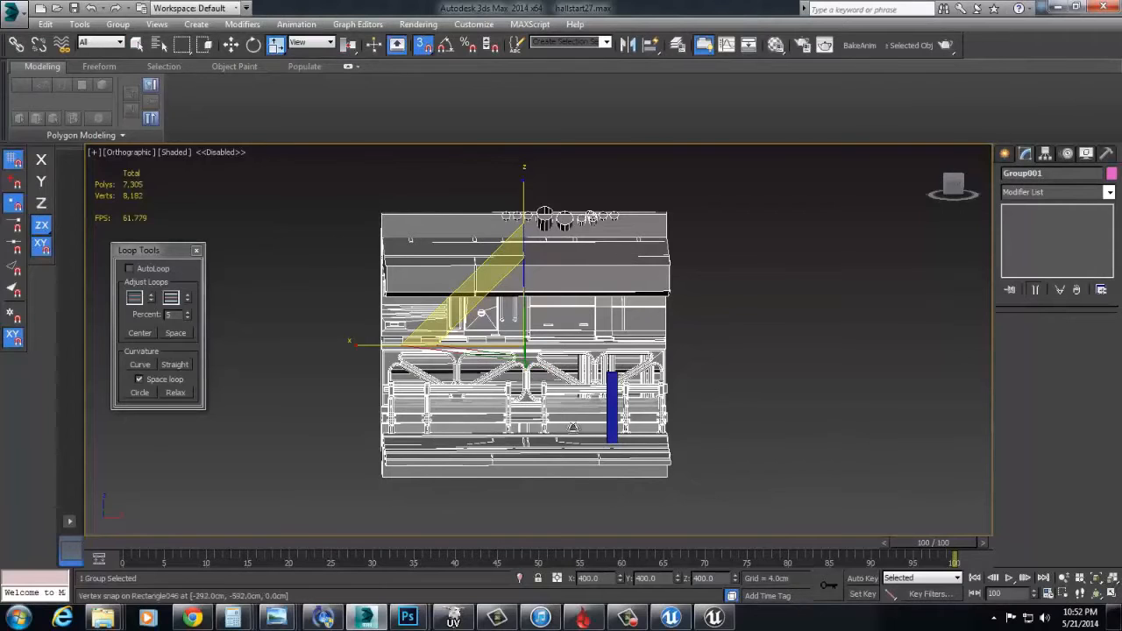
alt+middle_drag(624, 395, 646, 358)
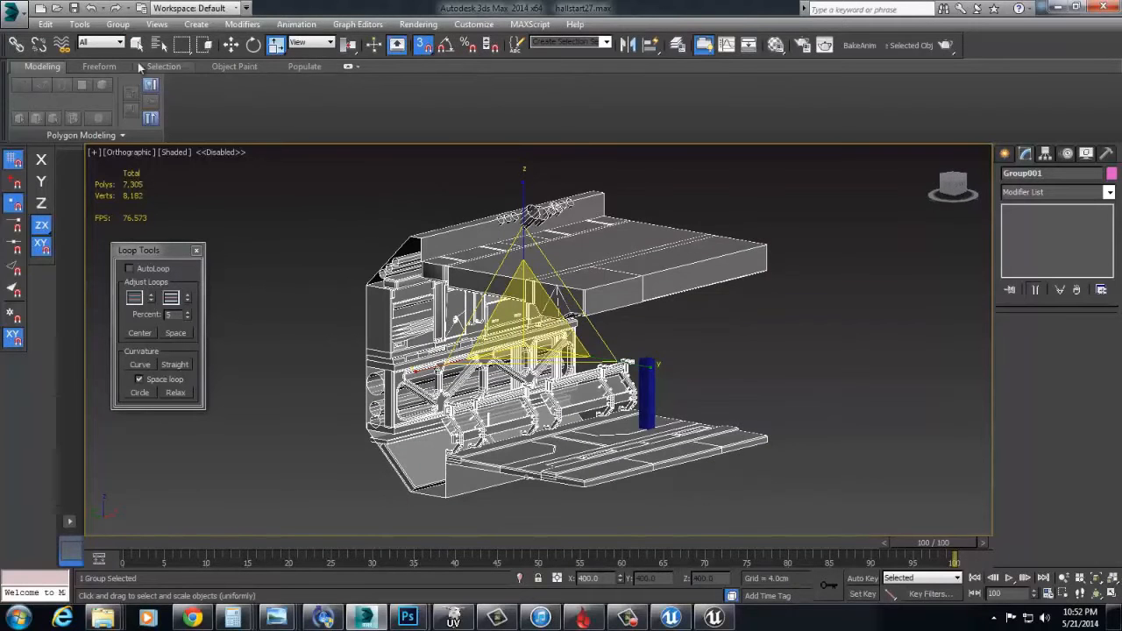
right_click(271, 45)
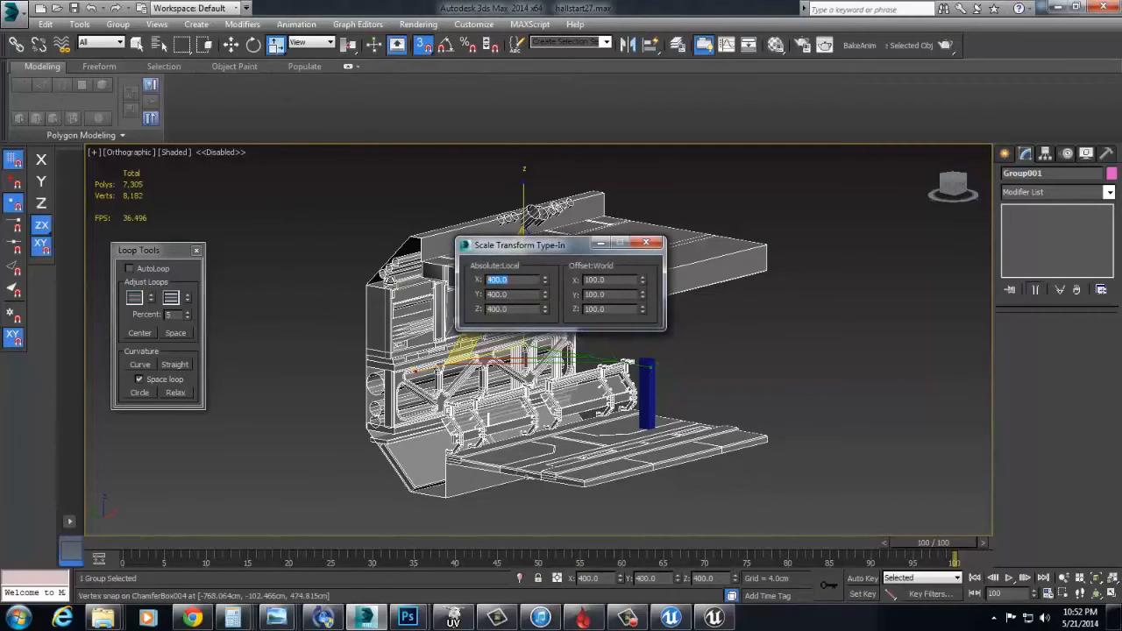
key(Tab)
text(350)
key(Tab)
text(350)
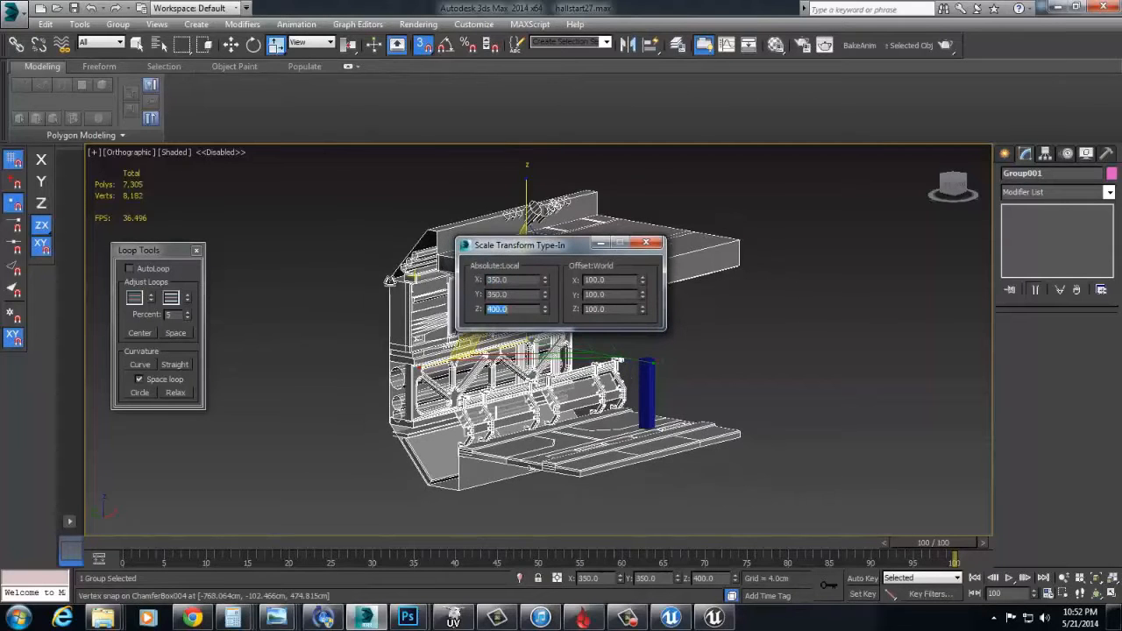
key(Return)
click(644, 246)
Export only the selected corridor group as FBX, overwriting checka.FBX and accepting the export warnings
alt+middle_drag(656, 285, 745, 323)
click(15, 11)
mouse_move(50, 228)
click(178, 121)
double_click(145, 79)
click(597, 356)
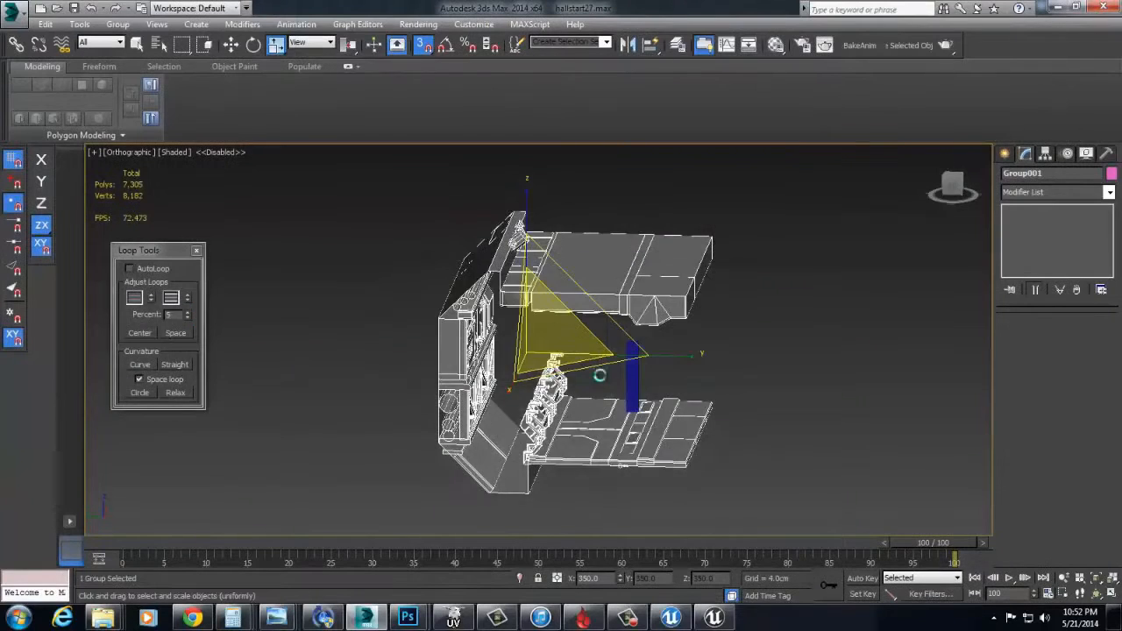
click(668, 491)
click(784, 519)
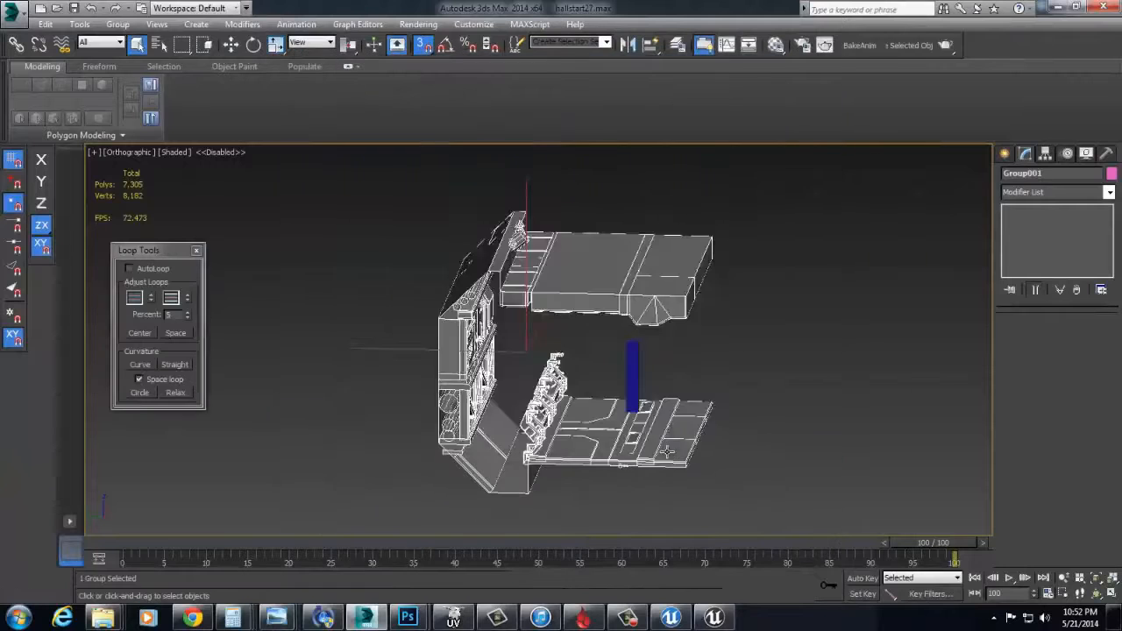
Switch to Unreal Engine, reimport the checka static mesh and inspect it in the running game before stopping play
key(alt+Tab)
right_click(155, 354)
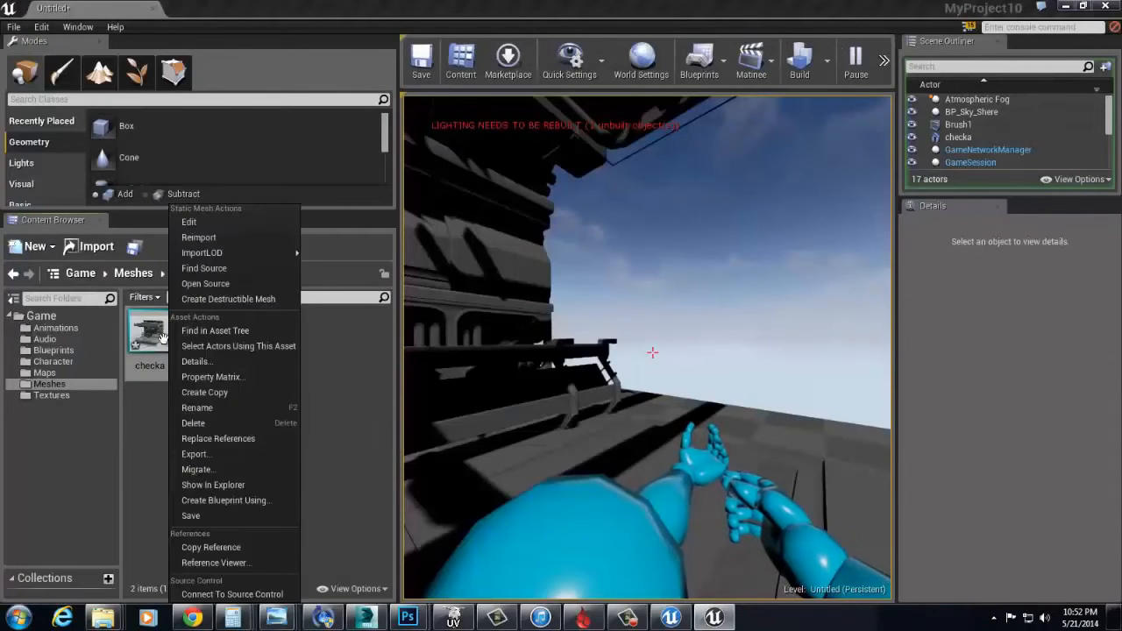
click(199, 238)
click(419, 366)
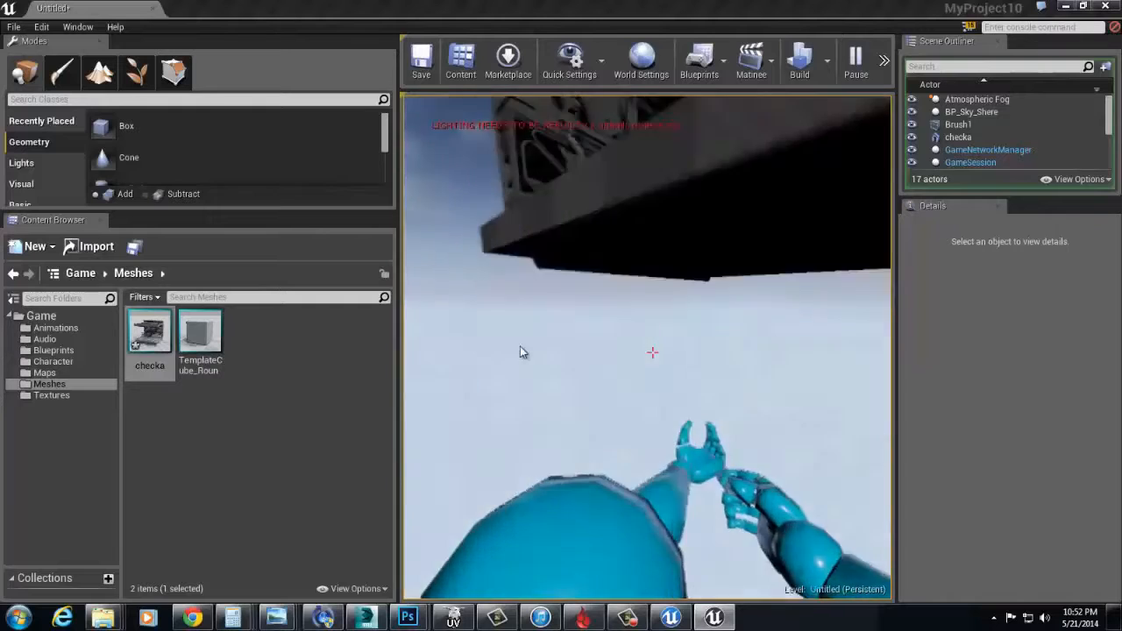
key(Escape)
right_drag(590, 284, 619, 336)
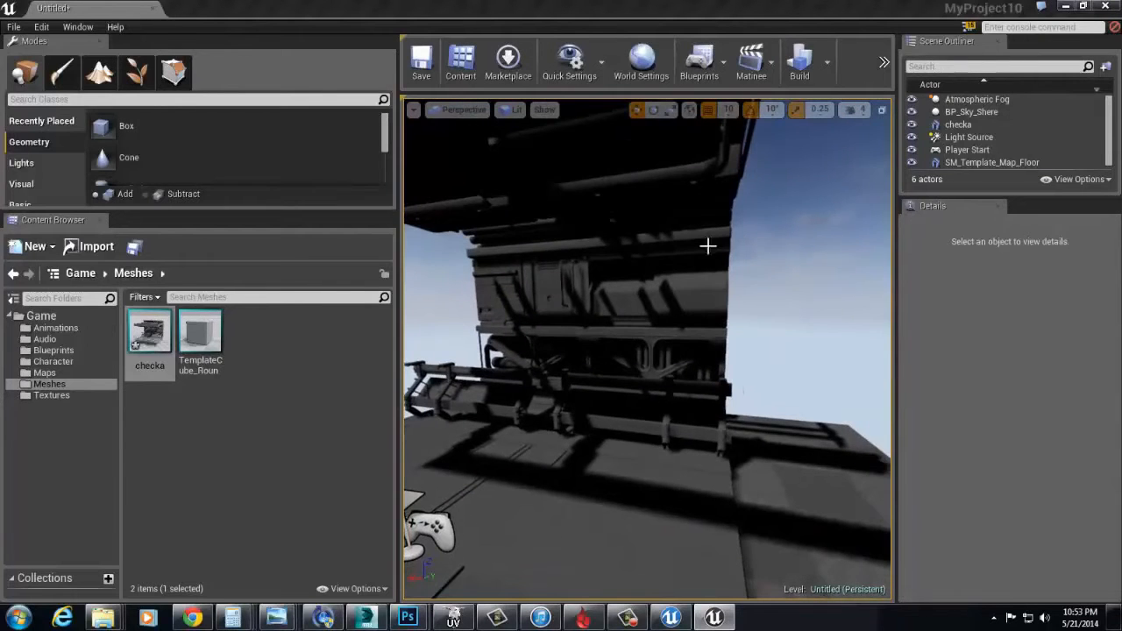
Switch back to 3ds Max, open the corridor group and select the railing pieces at the floor's inner edge
key(alt+Tab)
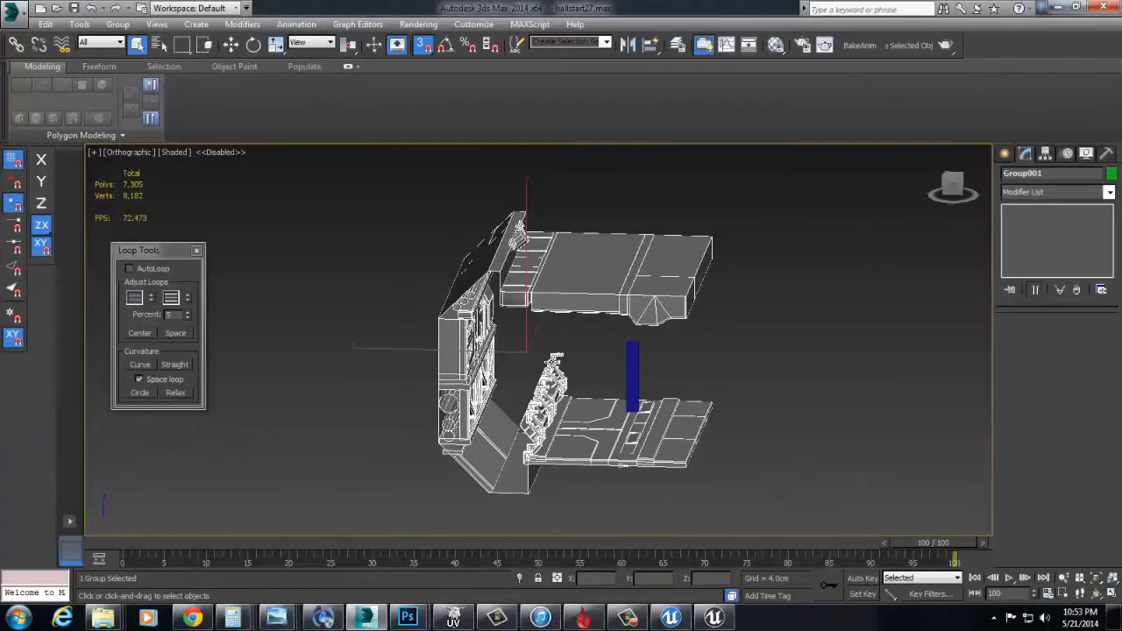
key(l)
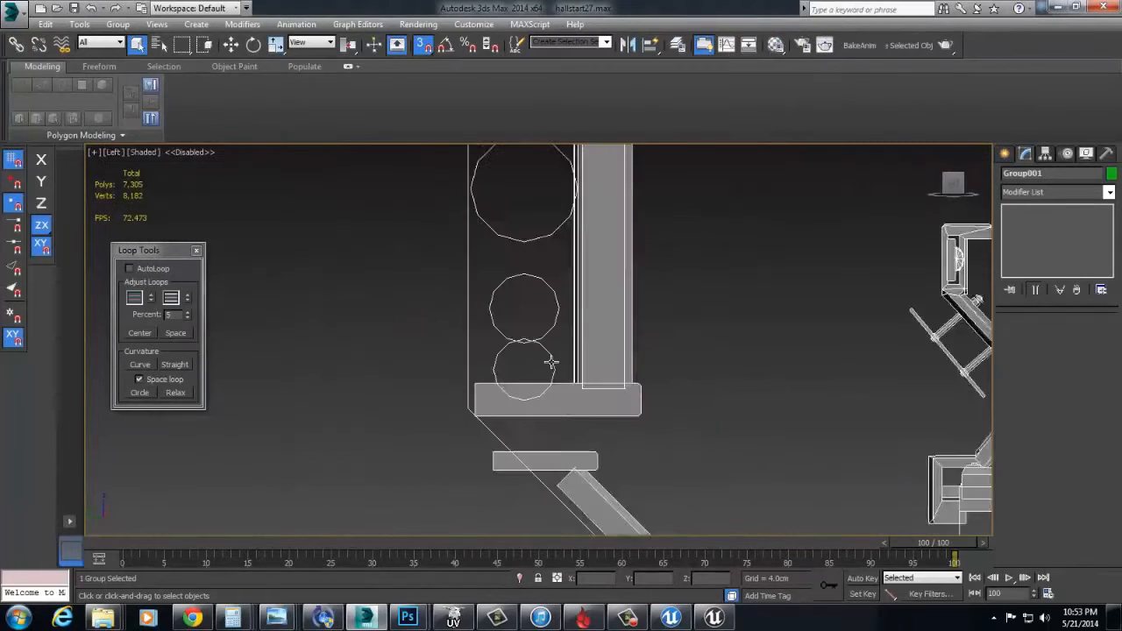
scroll(589, 411, up, 4)
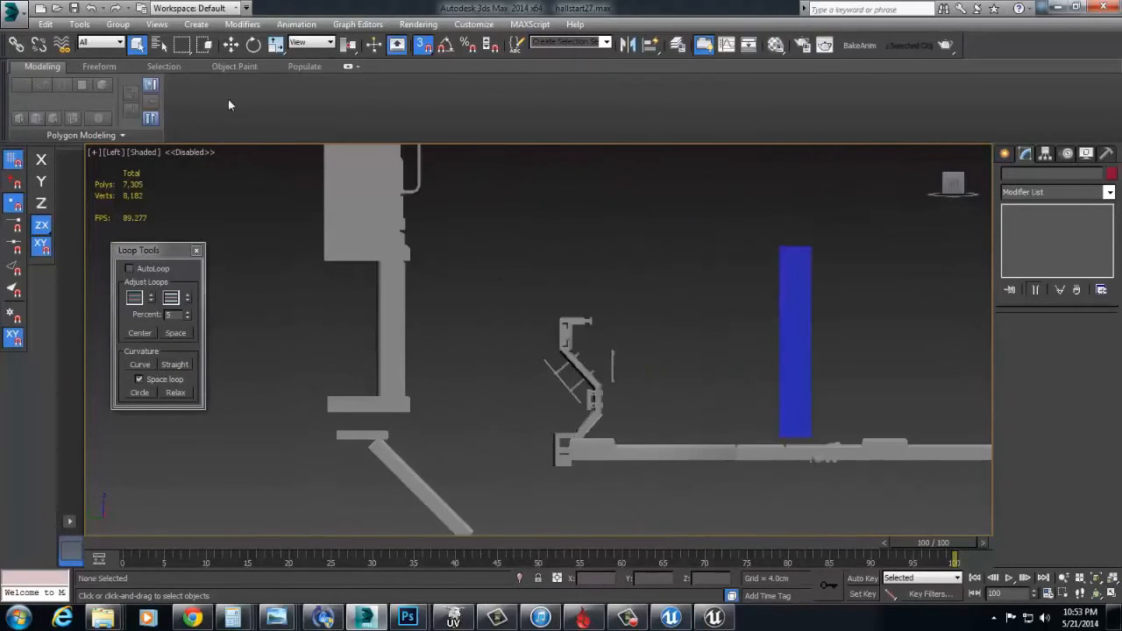
click(585, 274)
alt+middle_drag(769, 510, 630, 396)
drag(593, 326, 604, 298)
alt+middle_drag(605, 298, 504, 338)
scroll(535, 333, down, 4)
Try moving the selected railing pieces along the corridor and undo the move
key(w)
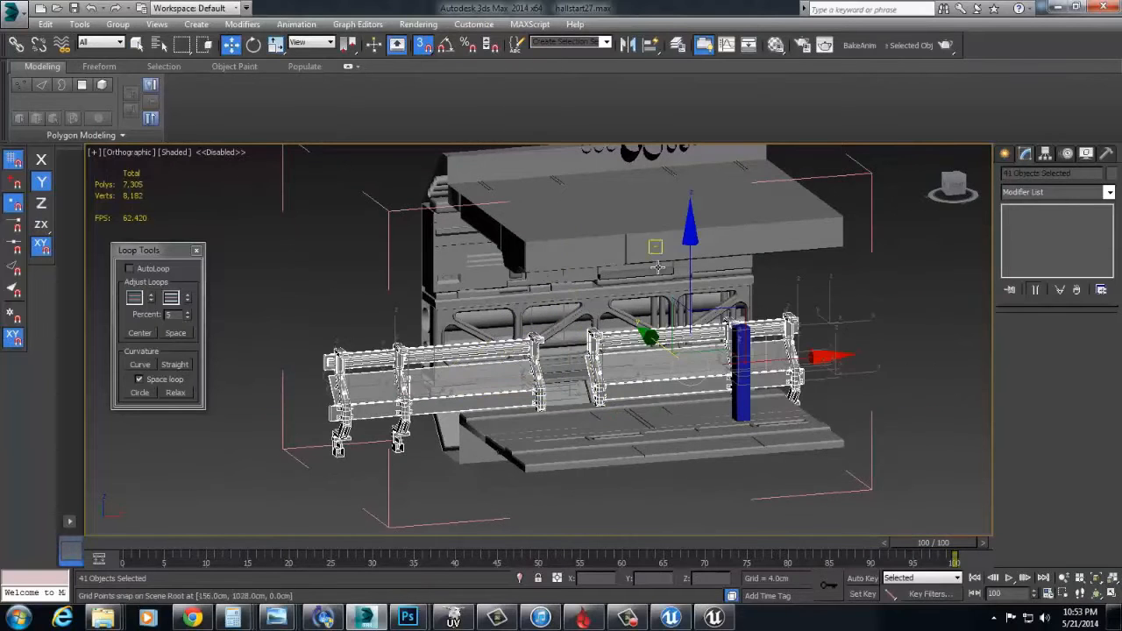
drag(771, 358, 906, 351)
alt+middle_drag(877, 338, 766, 306)
click(685, 333)
key(ctrl+z)
Delete the surplus railing section near the blue reference box, then select the group helper and close the corridor group
middle_drag(794, 395, 368, 433)
alt+middle_drag(581, 494, 710, 421)
key(Delete)
scroll(710, 420, up, 2)
alt+middle_drag(710, 421, 641, 418)
scroll(640, 418, down, 2)
drag(832, 408, 762, 511)
alt+middle_drag(763, 511, 736, 438)
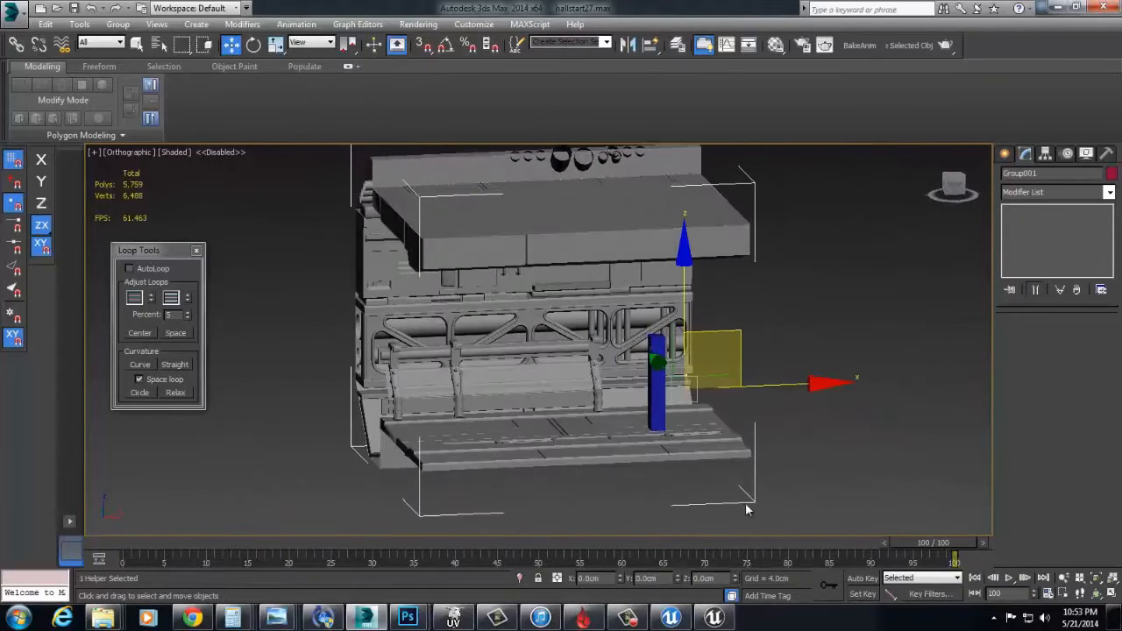
click(117, 24)
click(141, 93)
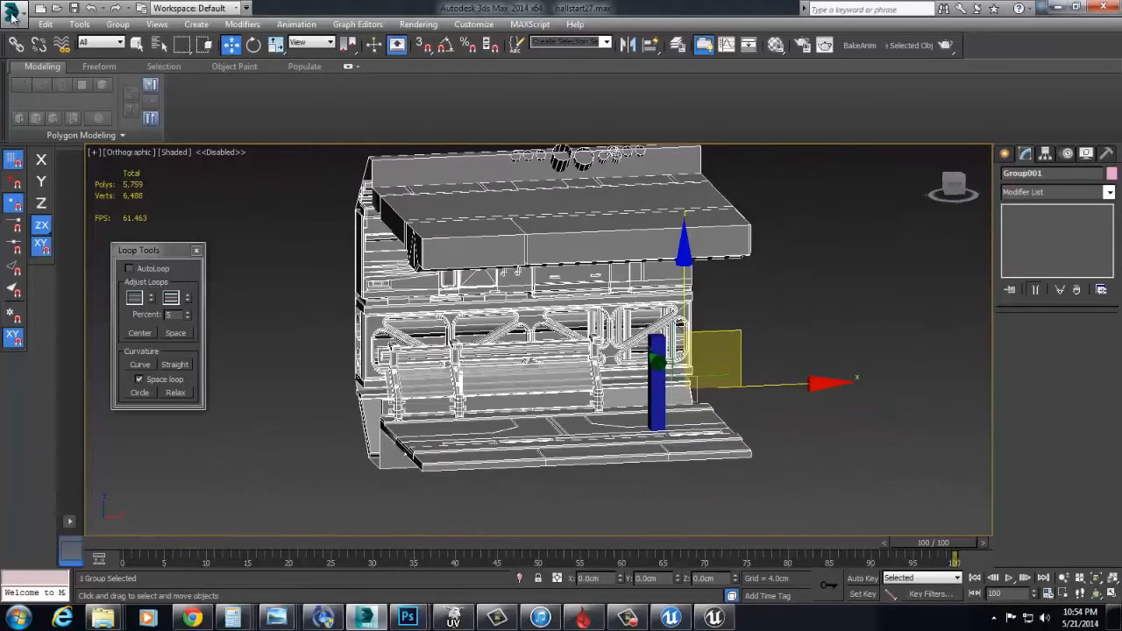
Export the cleaned-up corridor group as FBX over the existing checka.FBX file and dismiss the warnings
click(14, 12)
mouse_move(49, 229)
click(186, 111)
double_click(125, 85)
click(588, 354)
click(666, 492)
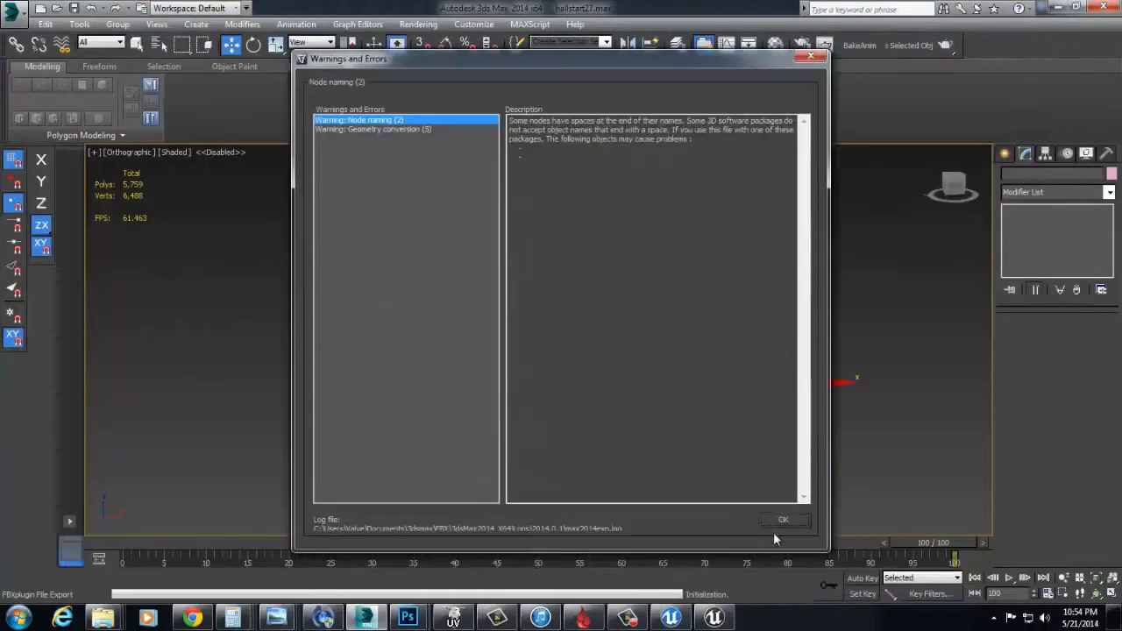
click(783, 519)
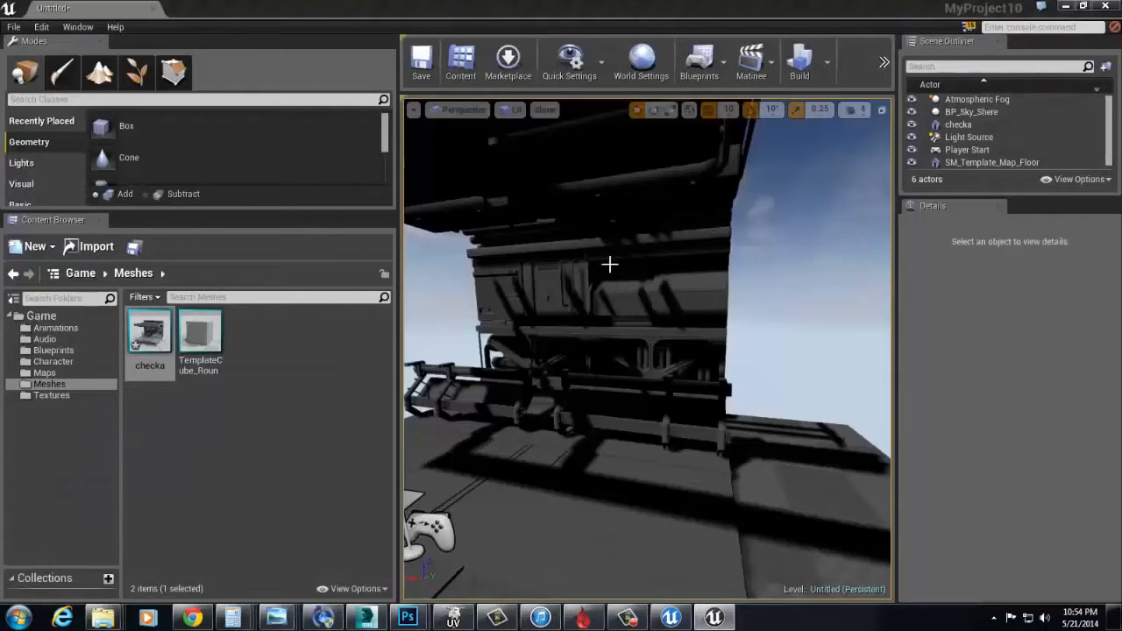
In Unreal Engine, select the placed corridor, reimport checka with the reduced railing and test it in play mode
click(609, 260)
right_click(151, 344)
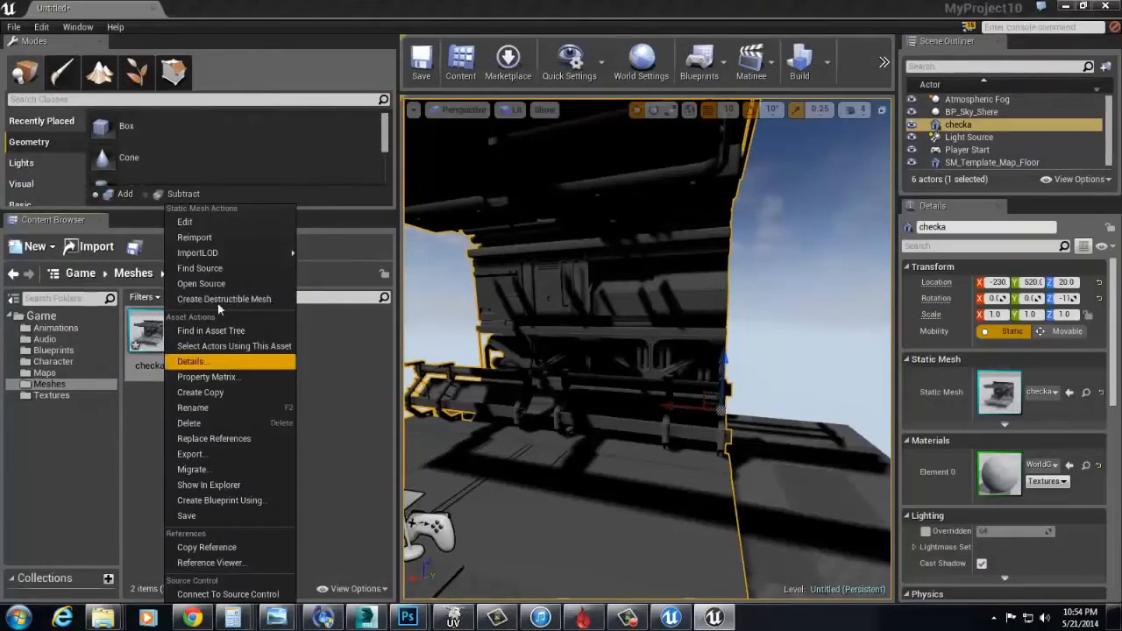
click(194, 238)
right_drag(652, 344, 644, 364)
key(w)
drag(643, 364, 643, 356)
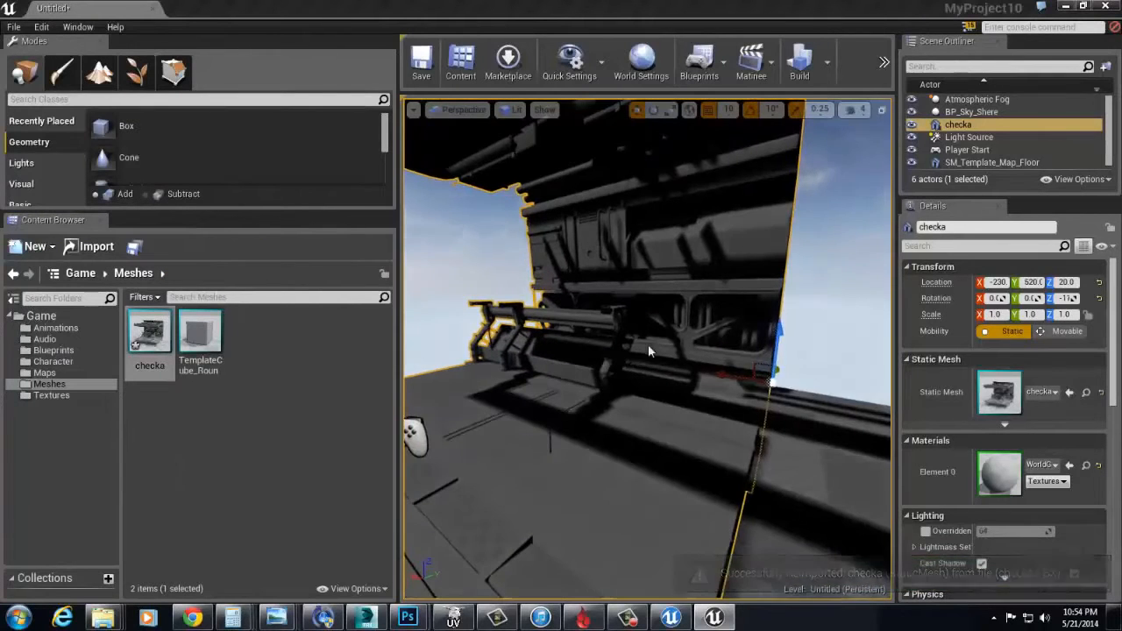
key(alt+p)
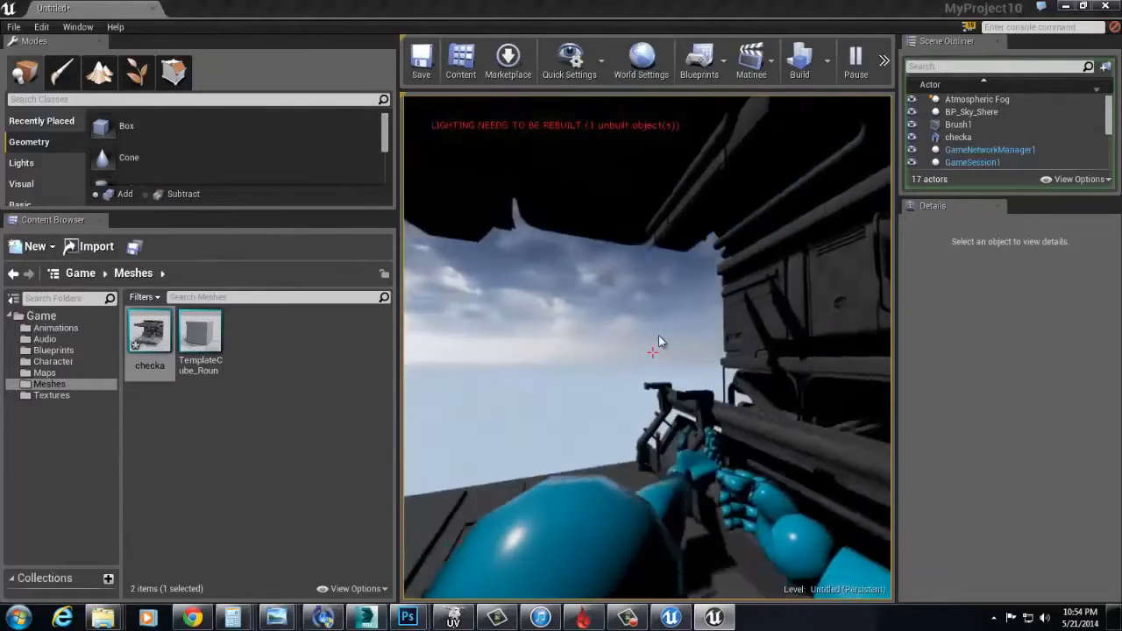
key(Escape)
Return to 3ds Max and set the corridor group's absolute scale to 300 on all three axes
key(alt+Tab)
alt+middle_drag(703, 327, 593, 403)
scroll(552, 351, up, 2)
key(e)
key(r)
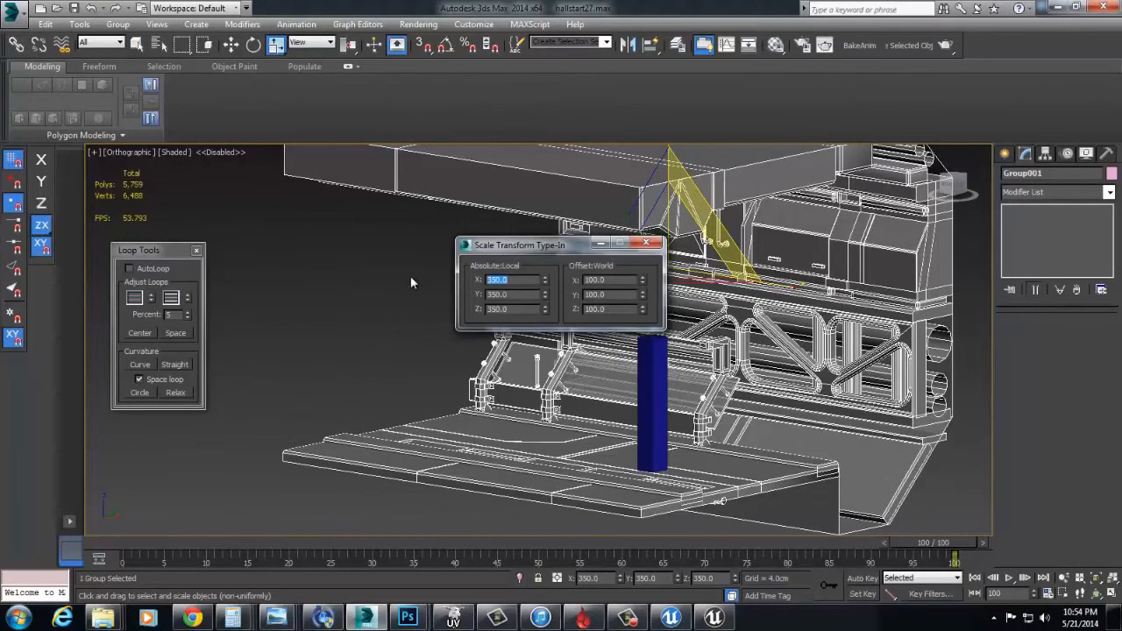
text(300)
key(Tab)
text(300)
key(Tab)
text(300)
key(Return)
Set the corridor group's absolute scale to 250 on X, Y and Z
alt+middle_drag(658, 425, 498, 398)
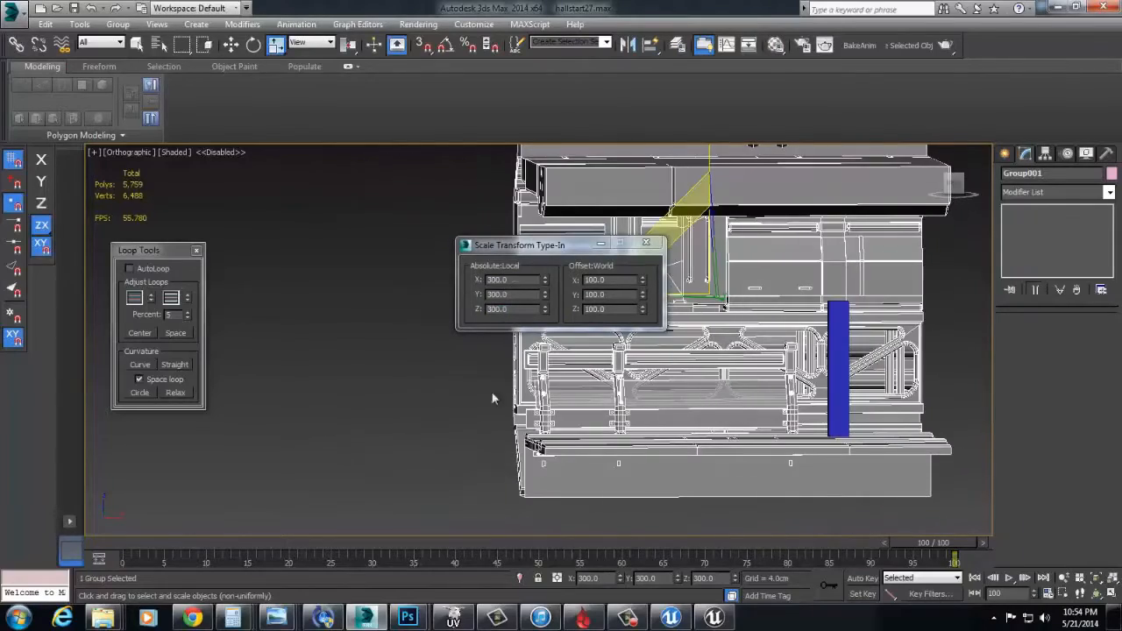
text(250)
key(Tab)
text(250)
key(Tab)
text(250)
key(Return)
Export the rescaled corridor group as a selected-only FBX, replacing checka.FBX
alt+middle_drag(831, 344, 710, 471)
key(w)
click(9, 12)
mouse_move(91, 229)
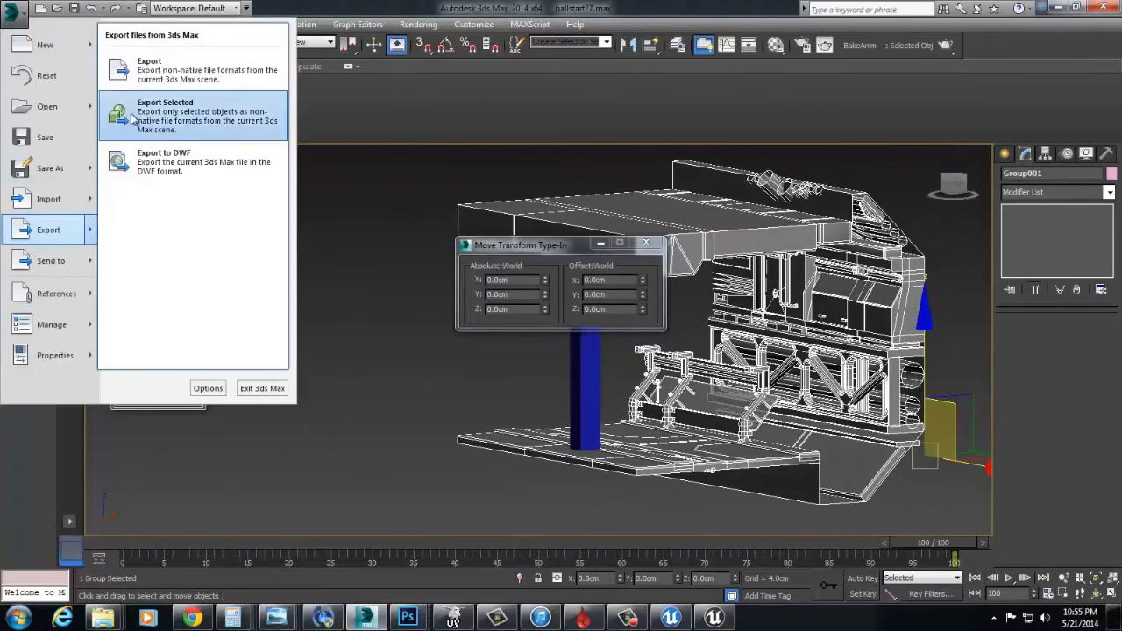
click(138, 124)
key(Return)
click(586, 353)
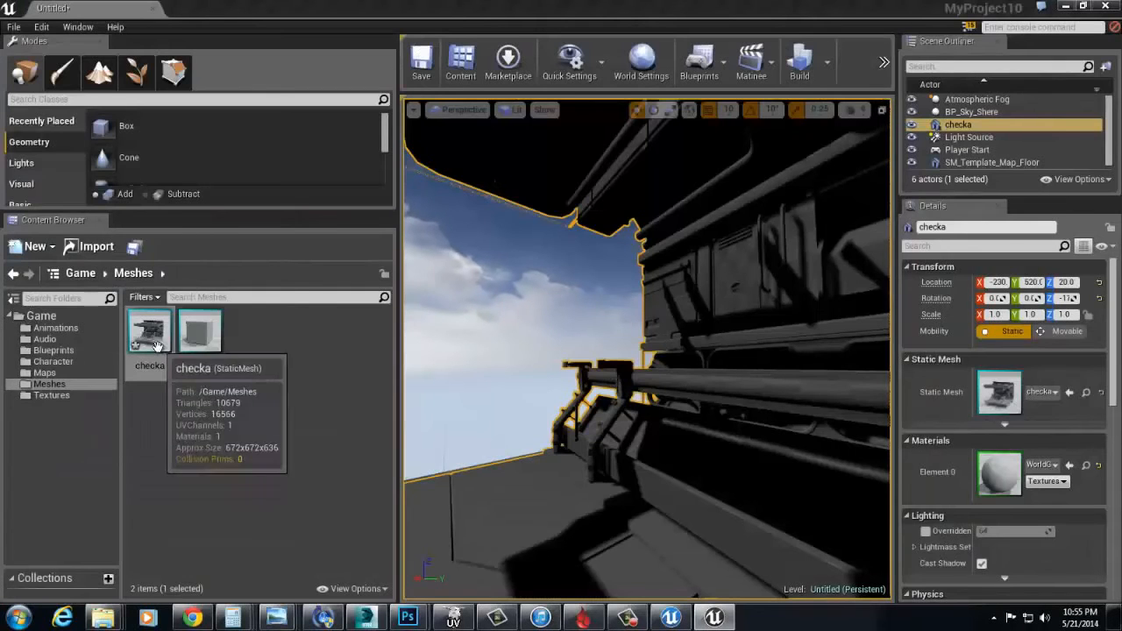
Reimport the smaller checka mesh in Unreal Engine, walk through it in play mode and stop playing
right_click(156, 345)
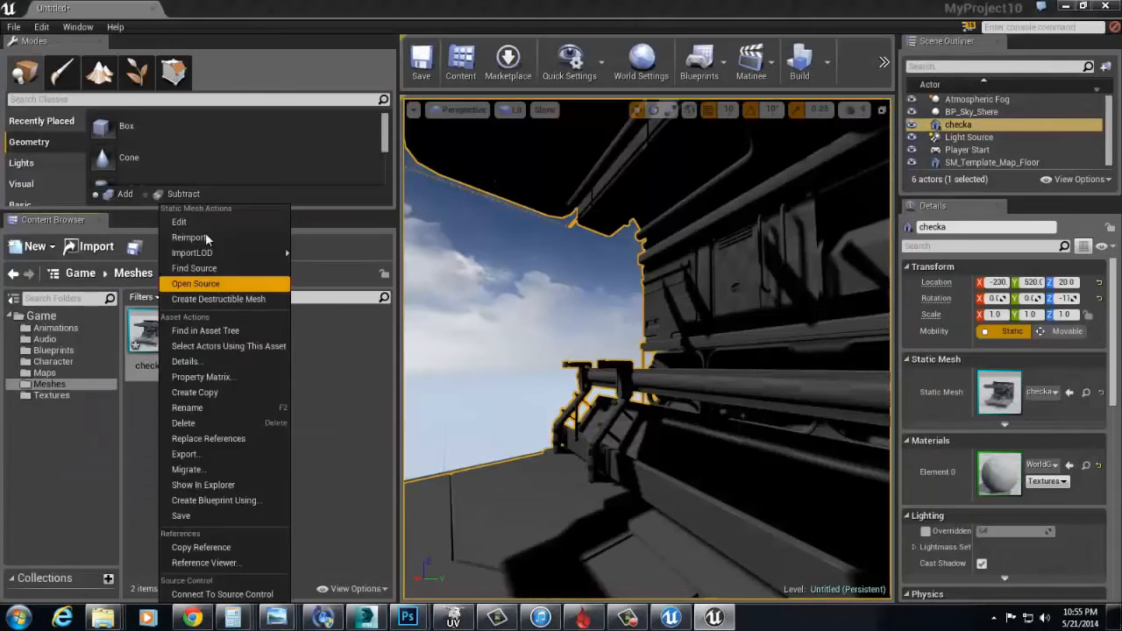
click(216, 255)
right_drag(560, 376, 564, 383)
key(alt+p)
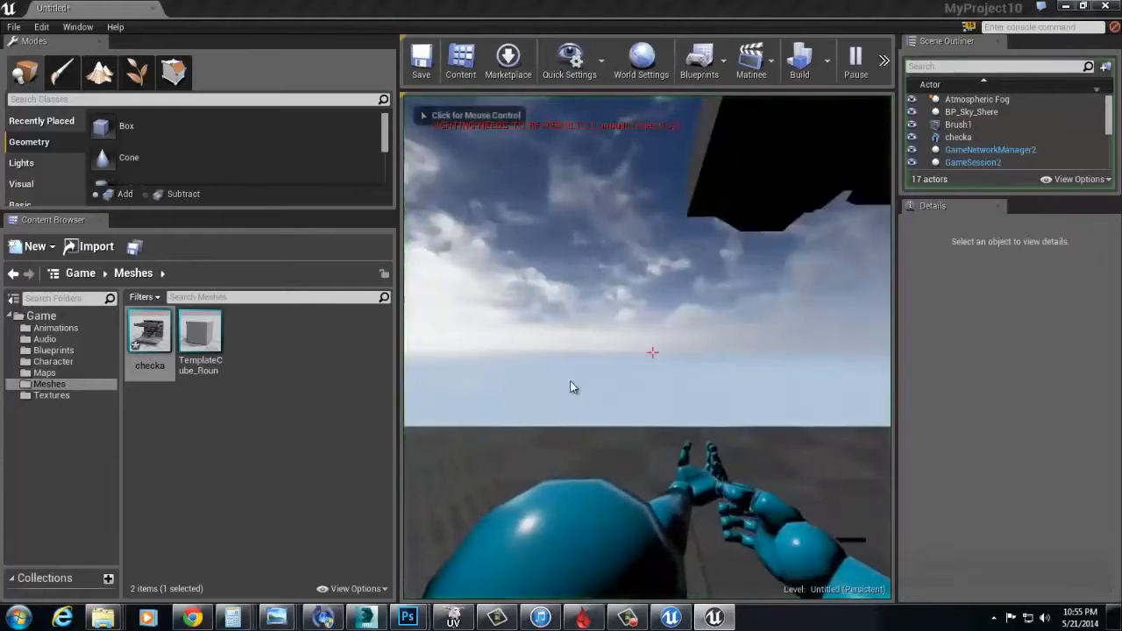
key(w)
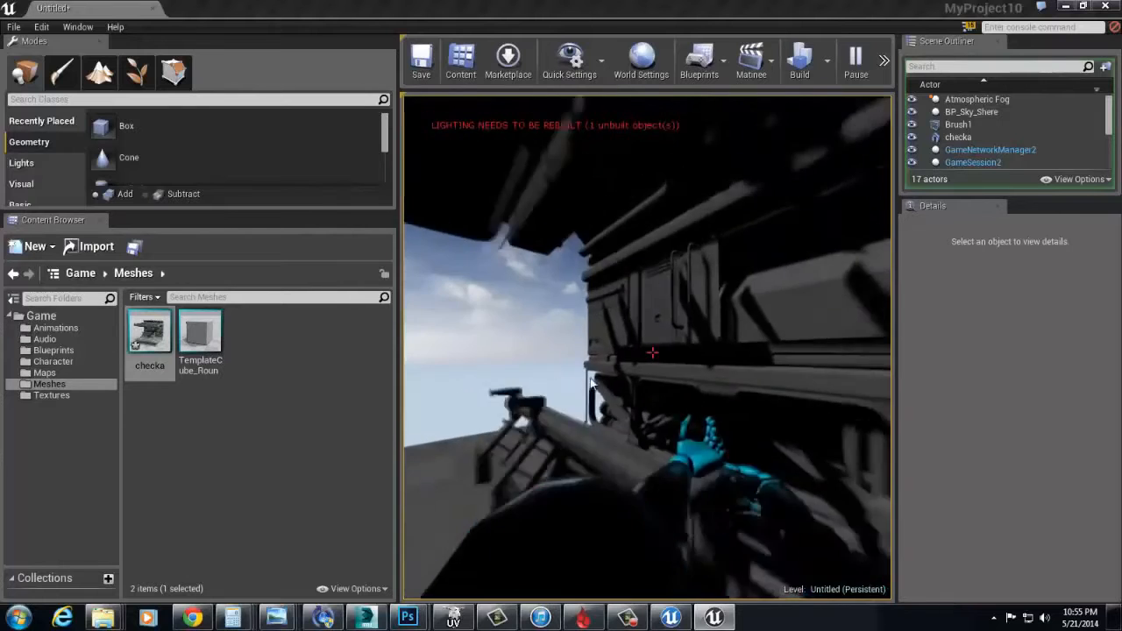
key(Escape)
Add a point light above the corridor floor and raise it beneath the ceiling, at about X 180, Y 200, Z 240
alt+drag(450, 434, 650, 453)
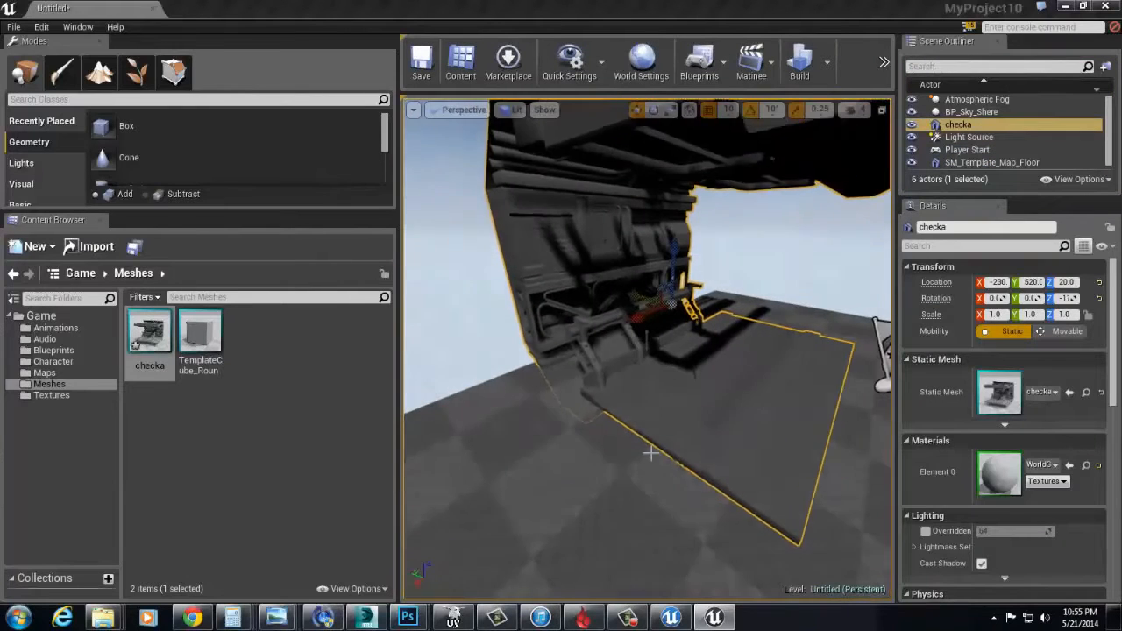
click(706, 413)
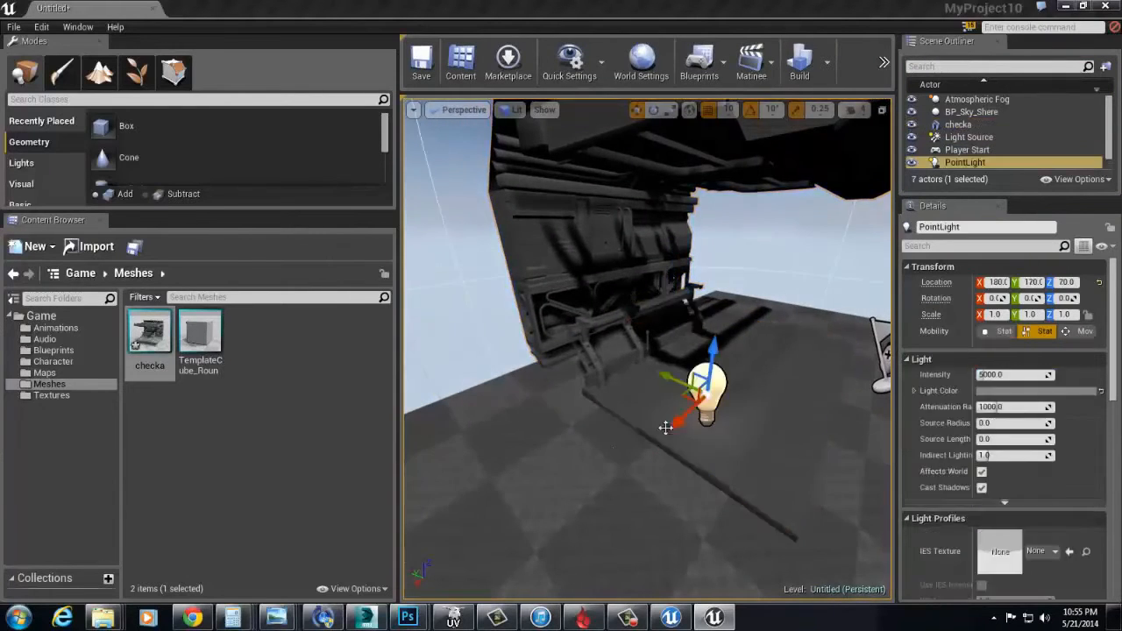
drag(692, 126, 690, 181)
mouse_move(690, 180)
right_down()
mouse_move(689, 200)
mouse_move(686, 182)
right_up()
alt+drag(686, 181, 764, 191)
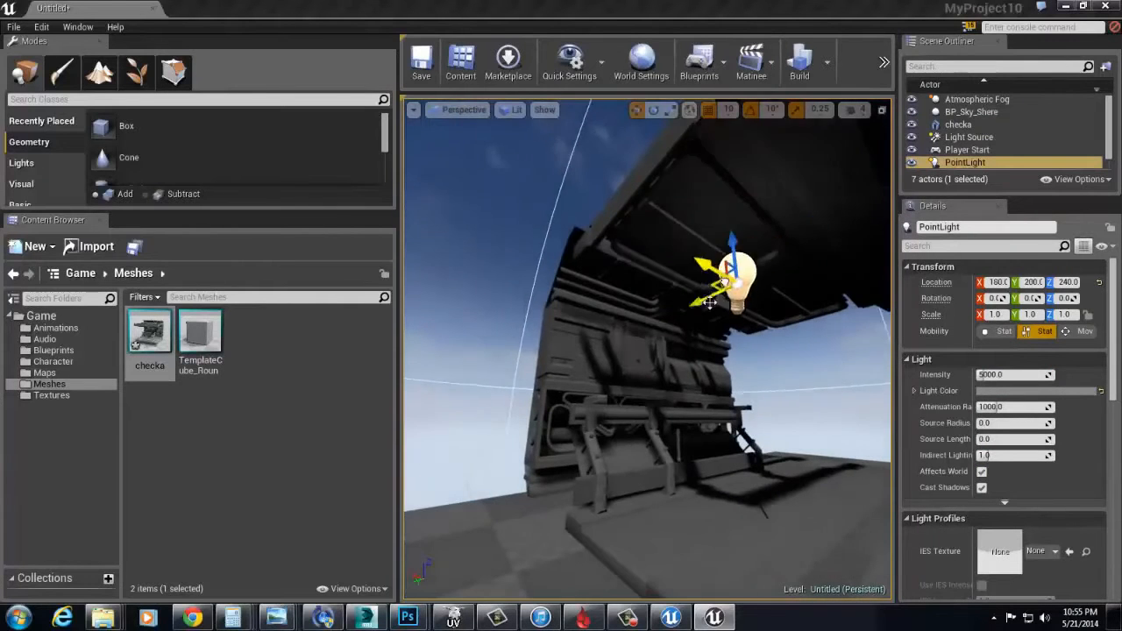
right_drag(671, 347, 654, 343)
Increase the point light's intensity and check the lit corridor from the player's view in play mode
drag(988, 375, 1022, 375)
mouse_move(638, 350)
right_down()
mouse_move(631, 357)
mouse_move(621, 339)
right_up()
key(alt+p)
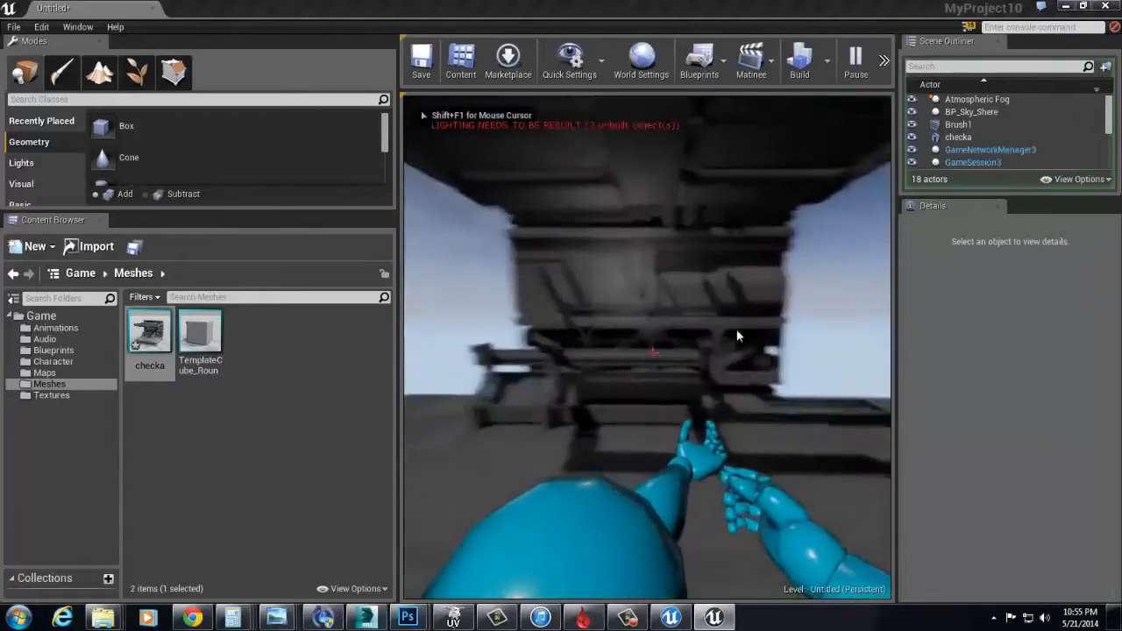
key(s)
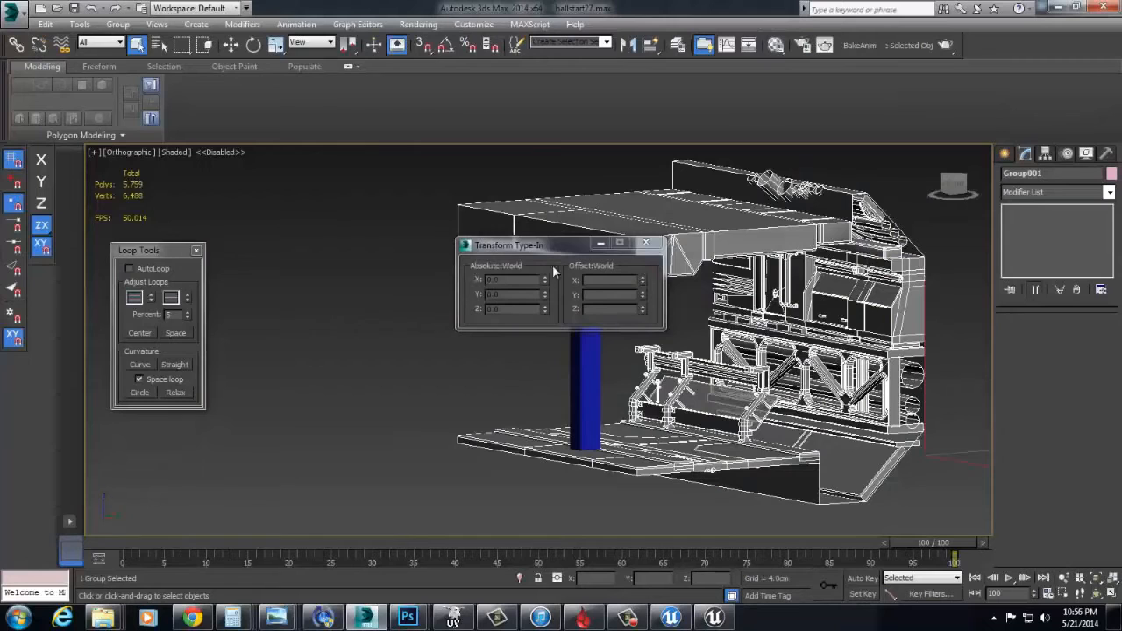
Set the blue reference box's height to 96 cm to compare it with the corridor
alt+middle_drag(644, 329, 859, 421)
scroll(755, 403, up, 6)
scroll(750, 424, down, 3)
scroll(885, 407, down, 2)
middle_drag(934, 398, 826, 305)
right_click(826, 304)
click(865, 247)
scroll(842, 281, down, 4)
alt+middle_drag(780, 350, 671, 386)
click(853, 397)
middle_drag(973, 450, 866, 427)
text(96)
key(Return)
alt+middle_drag(954, 348, 850, 349)
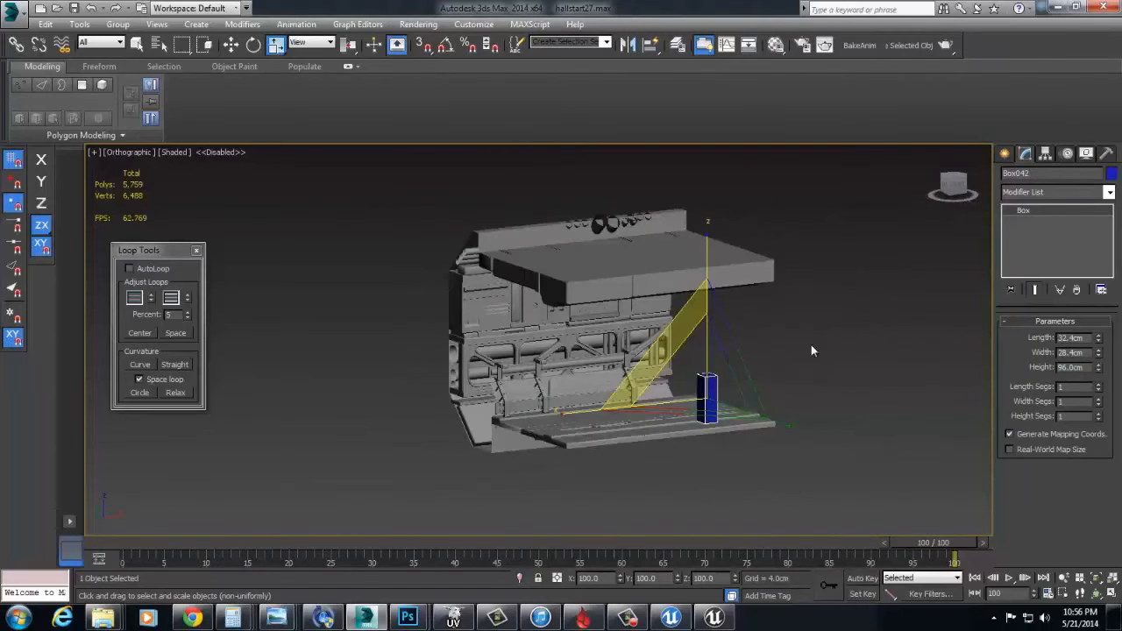
Reposition the blue reference box across the corridor floor near the railing as a scale check
alt+middle_drag(724, 368, 593, 376)
click(593, 377)
scroll(680, 380, up, 5)
scroll(720, 394, down, 2)
alt+middle_drag(699, 363, 705, 437)
click(726, 400)
key(w)
scroll(704, 439, up, 3)
drag(702, 450, 517, 447)
alt+middle_drag(517, 447, 371, 370)
Open the corridor group so its individual parts can be edited
click(371, 371)
click(133, 78)
alt+middle_drag(421, 337, 558, 321)
key(l)
key(z)
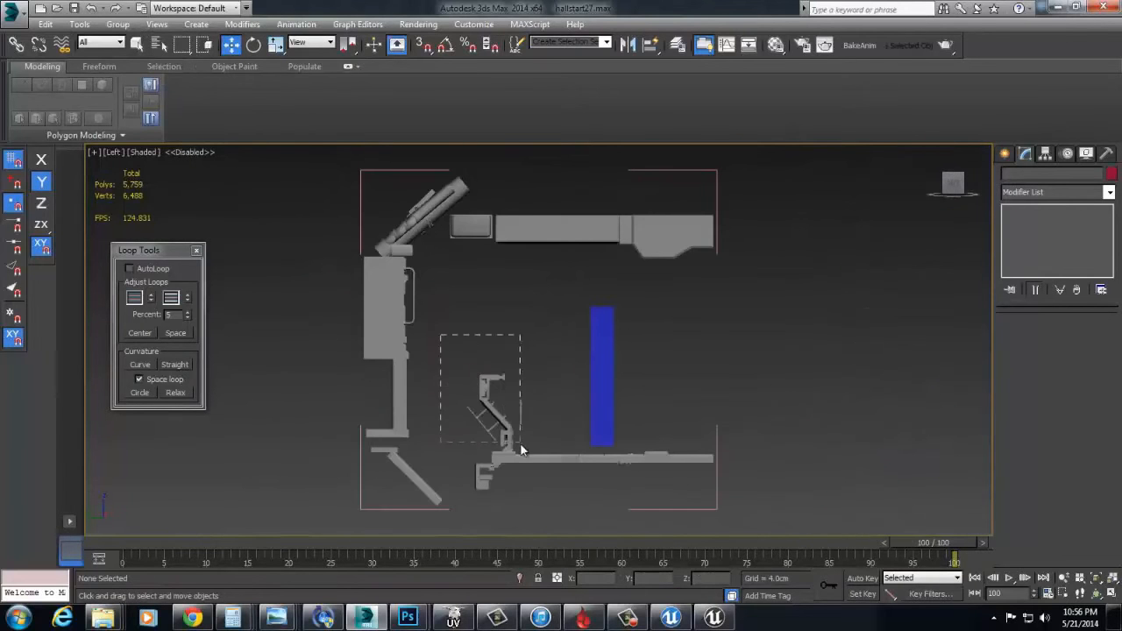
Lengthen the railing's lower horizontal panel by moving its end vertices along X past the last post
mouse_move(520, 452)
alt+middle_down()
mouse_move(395, 472)
mouse_move(604, 377)
alt+middle_up()
scroll(620, 445, up, 5)
click(669, 444)
alt+middle_drag(668, 444, 773, 388)
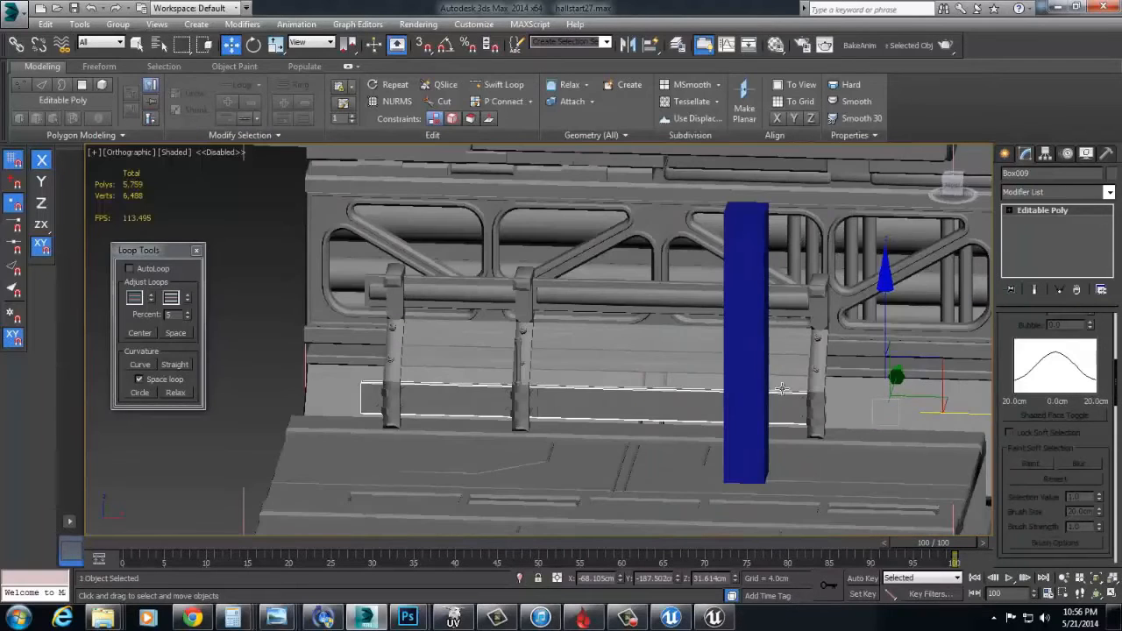
key(1)
click(901, 408)
key(ctrl+z)
drag(909, 411, 920, 412)
alt+middle_drag(903, 406, 863, 384)
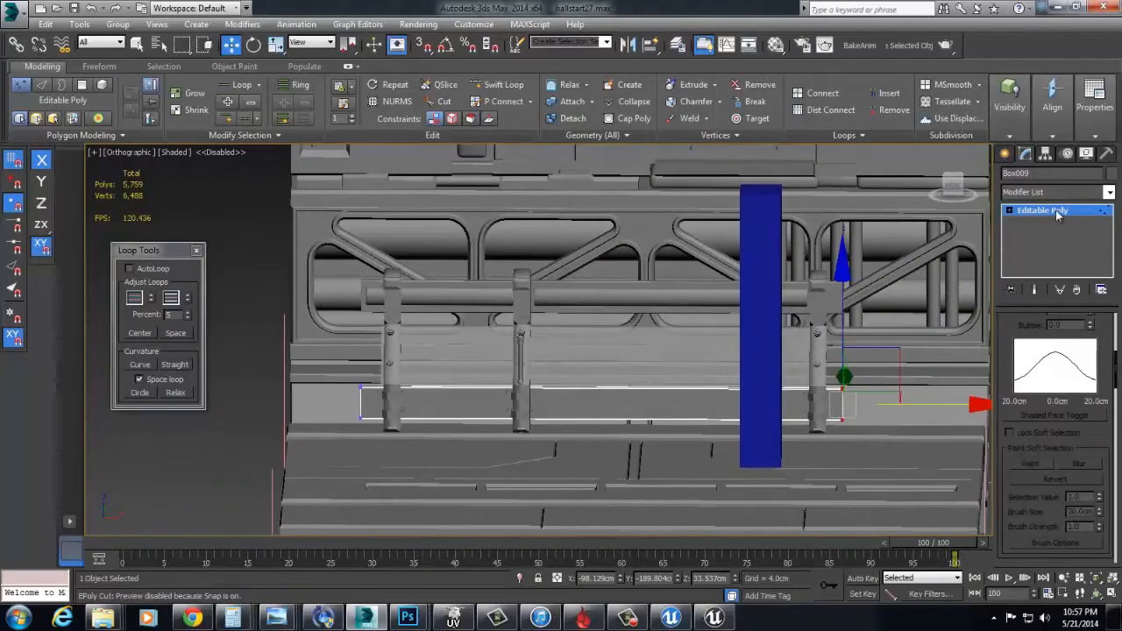
Delete the blue reference box from the scene
click(754, 207)
key(Delete)
alt+middle_drag(653, 387, 776, 376)
drag(786, 249, 864, 384)
alt+middle_drag(864, 384, 789, 257)
scroll(821, 370, up, 4)
Copy the short rail cylinder between the first two posts along X to beyond the last post
alt+middle_drag(725, 230, 924, 273)
alt+middle_drag(879, 311, 440, 275)
click(438, 273)
scroll(445, 313, up, 3)
alt+middle_drag(446, 316, 445, 361)
click(613, 294)
middle_drag(685, 303, 541, 319)
shift+drag(591, 304, 1058, 320)
key(Return)
middle_drag(613, 405, 369, 424)
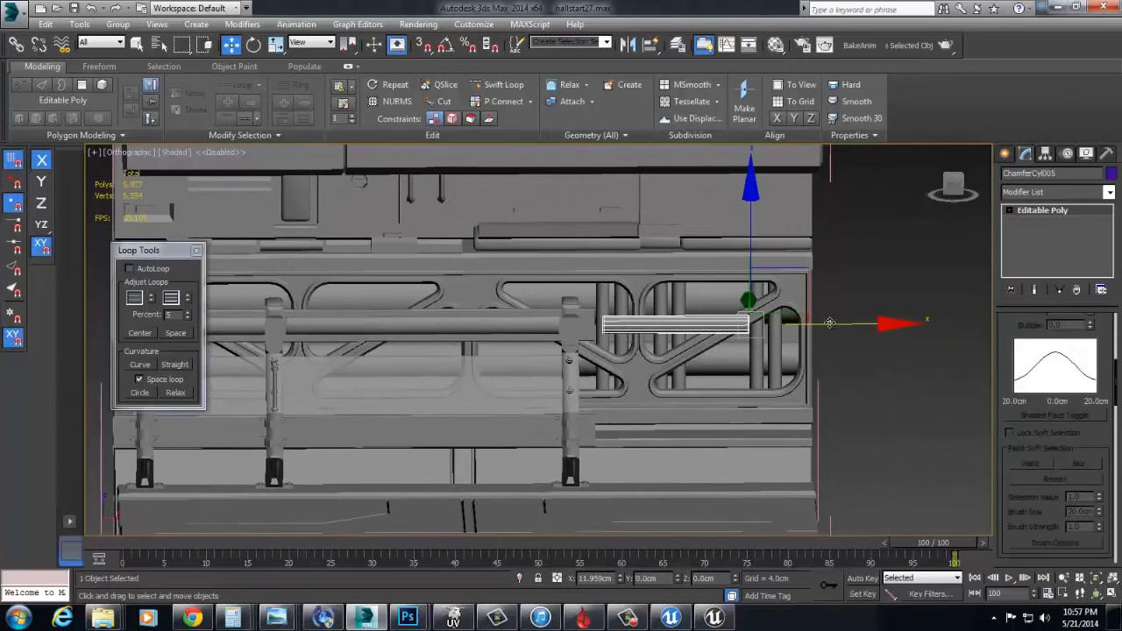
Extend the railing's upper box by moving its end vertices along X, using snapping to align them with the corridor wall's end
click(745, 336)
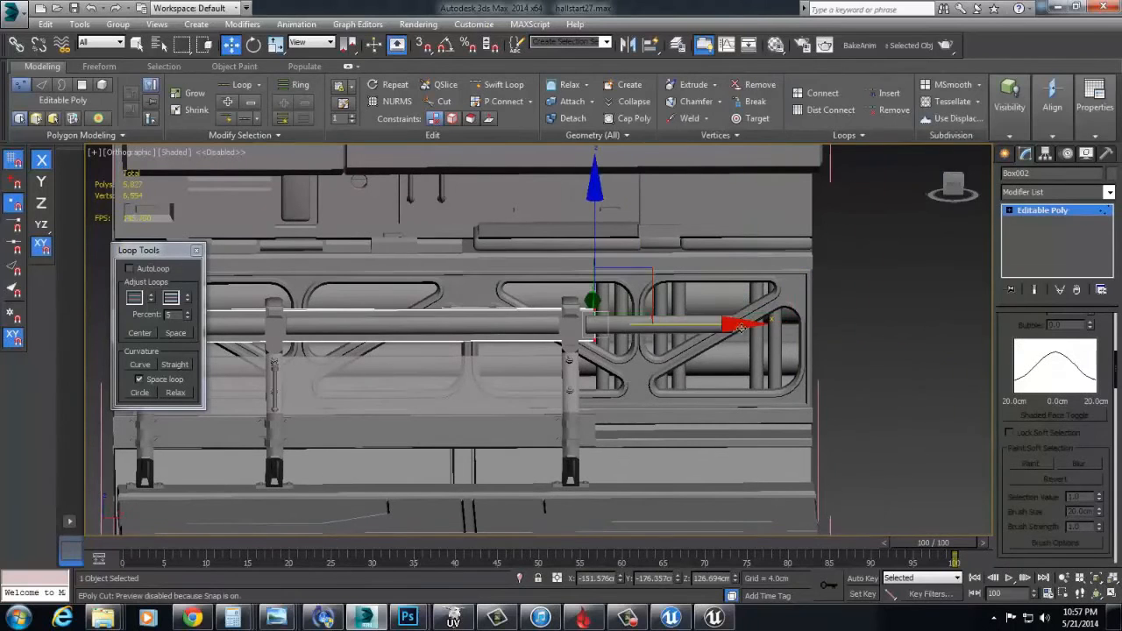
middle_drag(858, 358, 813, 314)
scroll(814, 313, down, 2)
key(s)
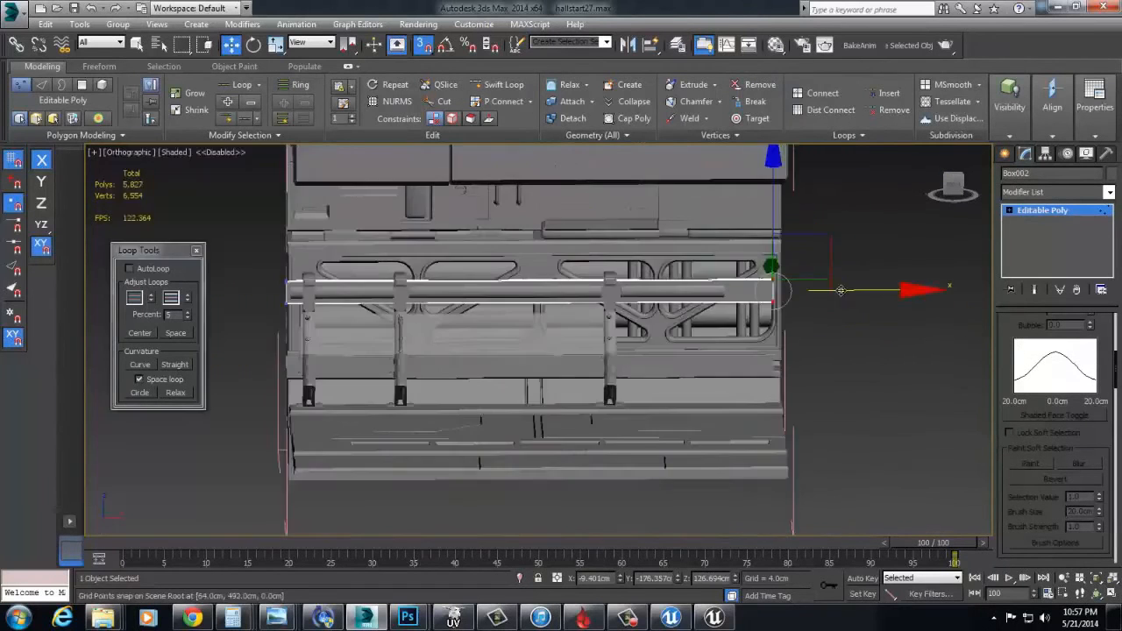
key(f)
key(z)
scroll(711, 389, down, 2)
middle_drag(711, 389, 701, 354)
scroll(691, 312, down, 6)
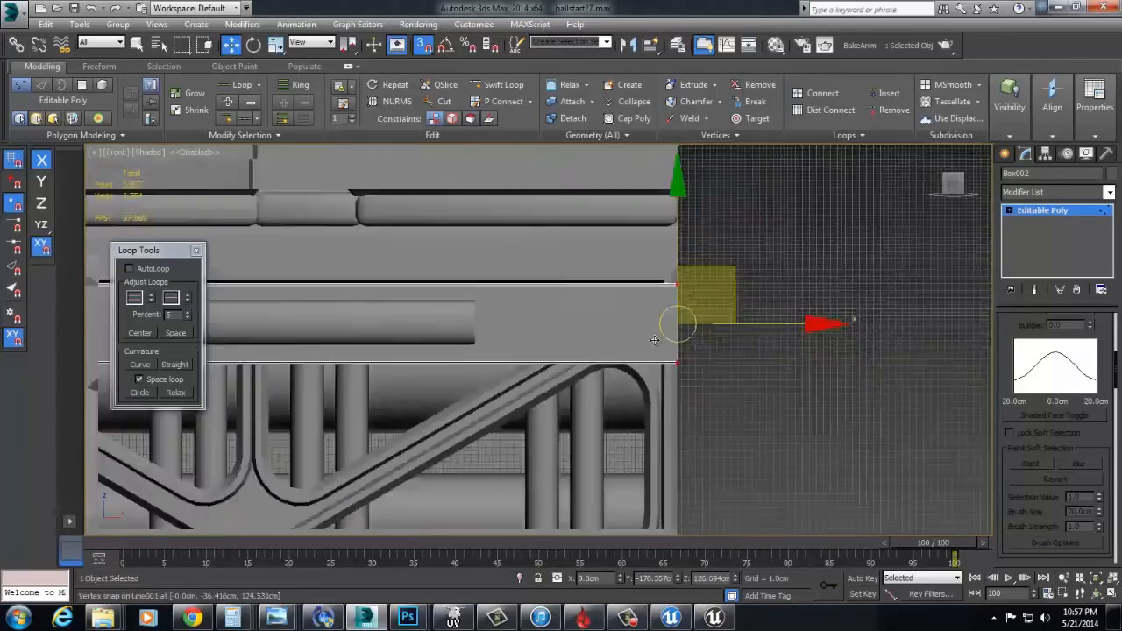
mouse_move(691, 313)
alt+middle_down()
mouse_move(691, 359)
mouse_move(758, 318)
mouse_move(613, 356)
mouse_move(697, 318)
alt+middle_up()
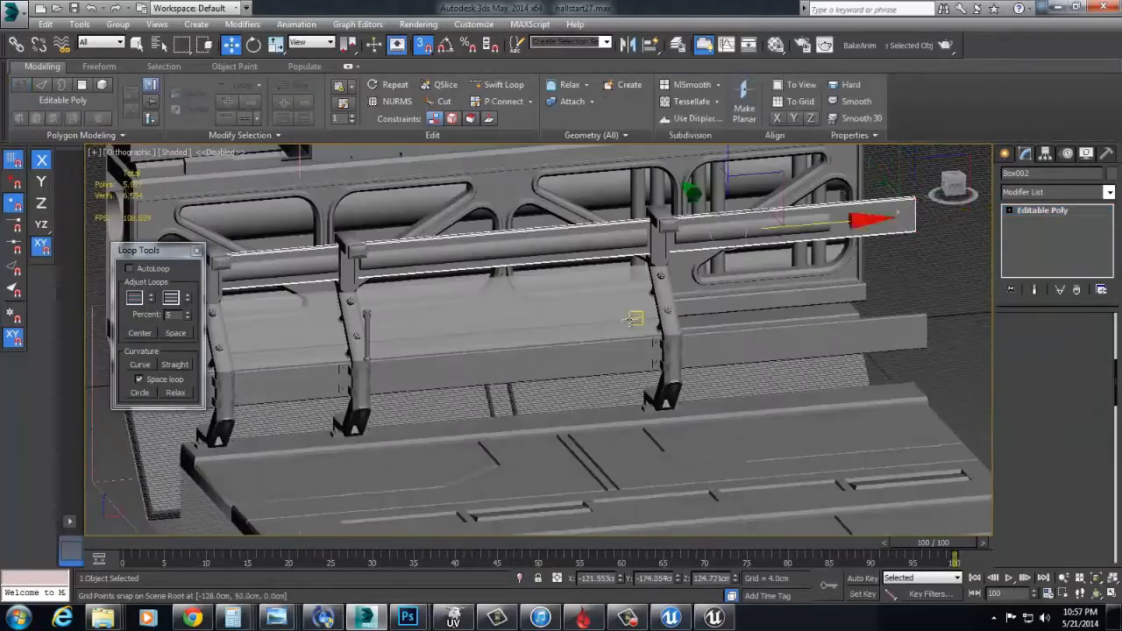
Copy the last railing post with its bolts and attached parts along X, close to the corridor's end
alt+drag(661, 309, 724, 306)
alt+middle_drag(724, 306, 698, 313)
click(592, 283)
key(s)
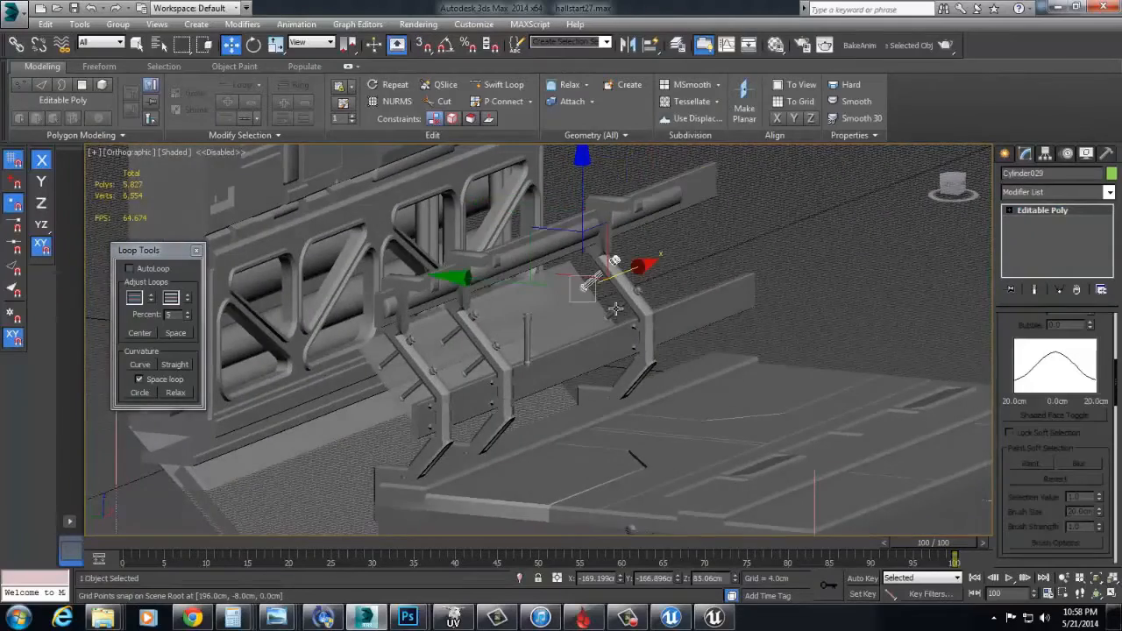
ctrl+click(616, 313)
alt+middle_drag(618, 315, 668, 367)
scroll(668, 367, up, 3)
ctrl+drag(605, 303, 603, 299)
alt+middle_drag(603, 299, 700, 313)
alt+click(614, 324)
alt+click(477, 376)
ctrl+click(611, 307)
scroll(670, 314, down, 3)
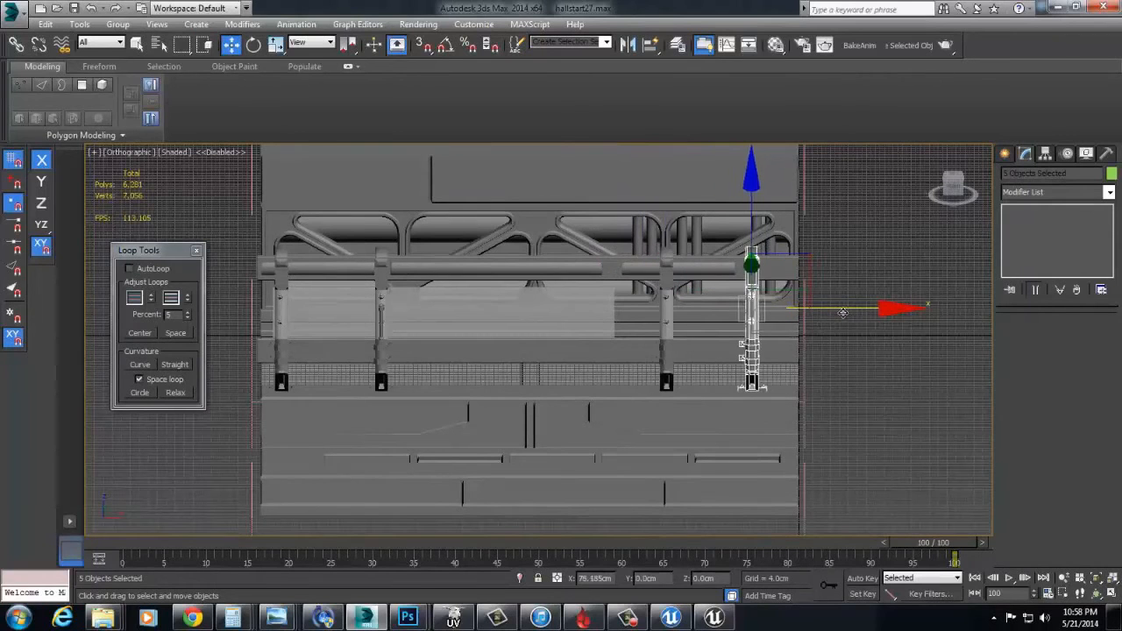
shift+drag(847, 313, 850, 313)
key(Return)
Slide the copied short cylinder between the last two posts and stretch the middle rail cylinder's end vertices to the third post
click(713, 268)
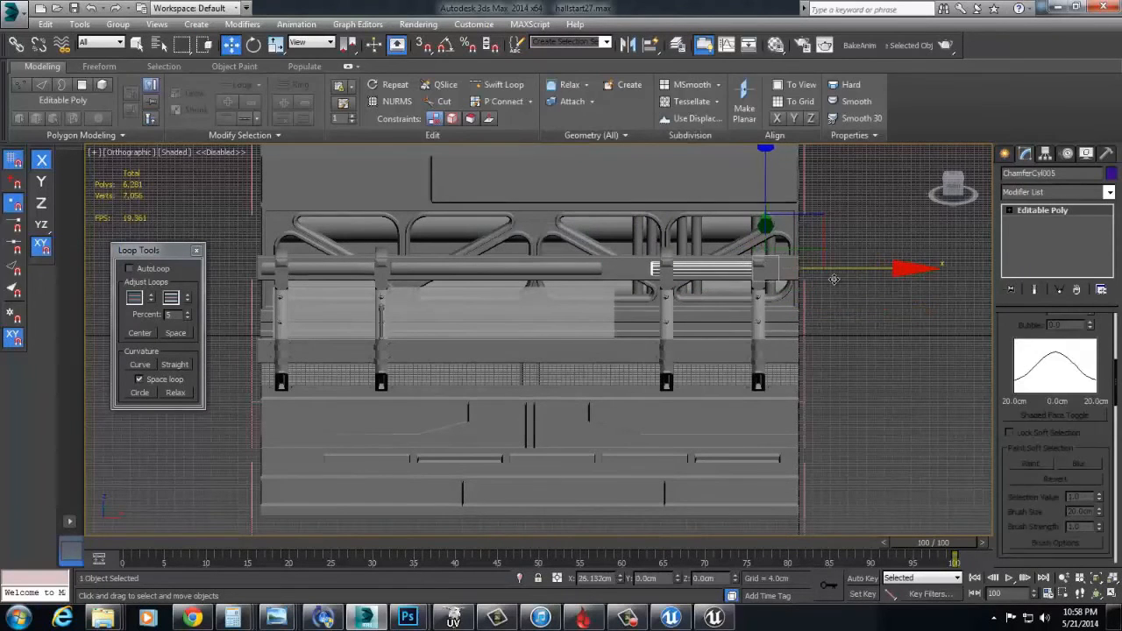
click(596, 267)
key(1)
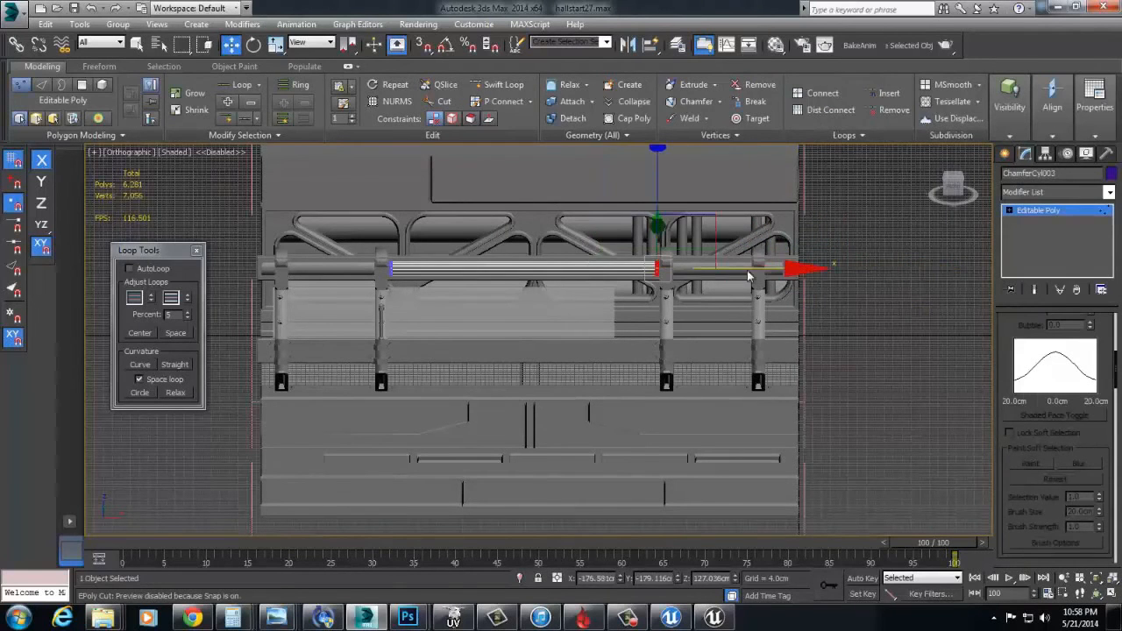
click(1054, 213)
Add an Edit Poly modifier to the railing's transparent panel and move its end vertices about 132 cm along X
click(601, 301)
click(1065, 194)
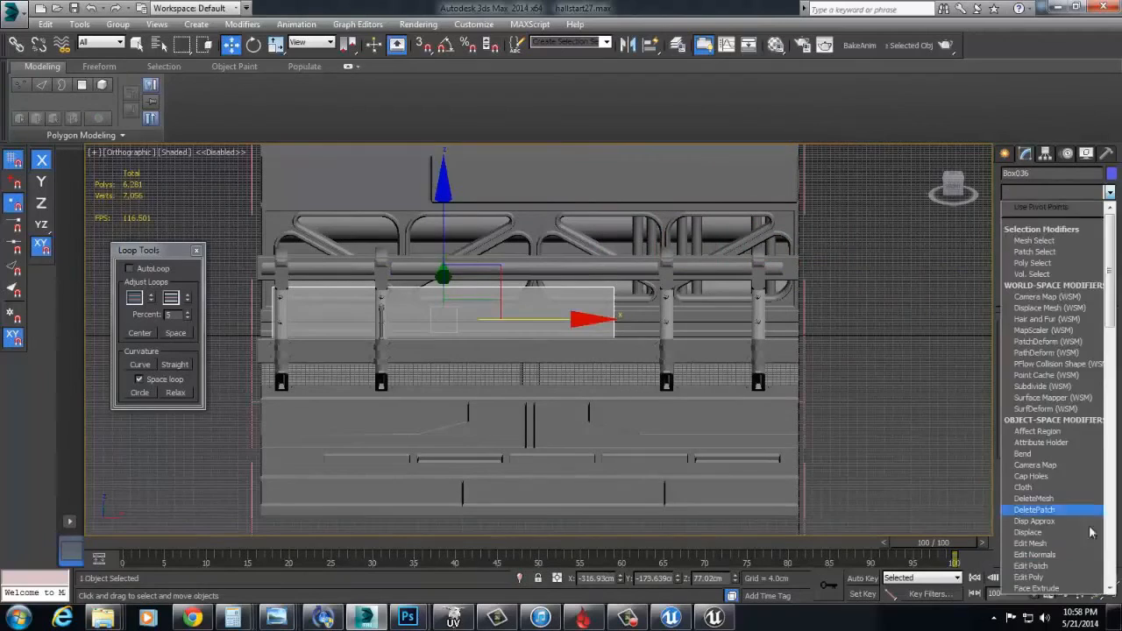
click(1062, 579)
key(1)
drag(541, 197, 653, 368)
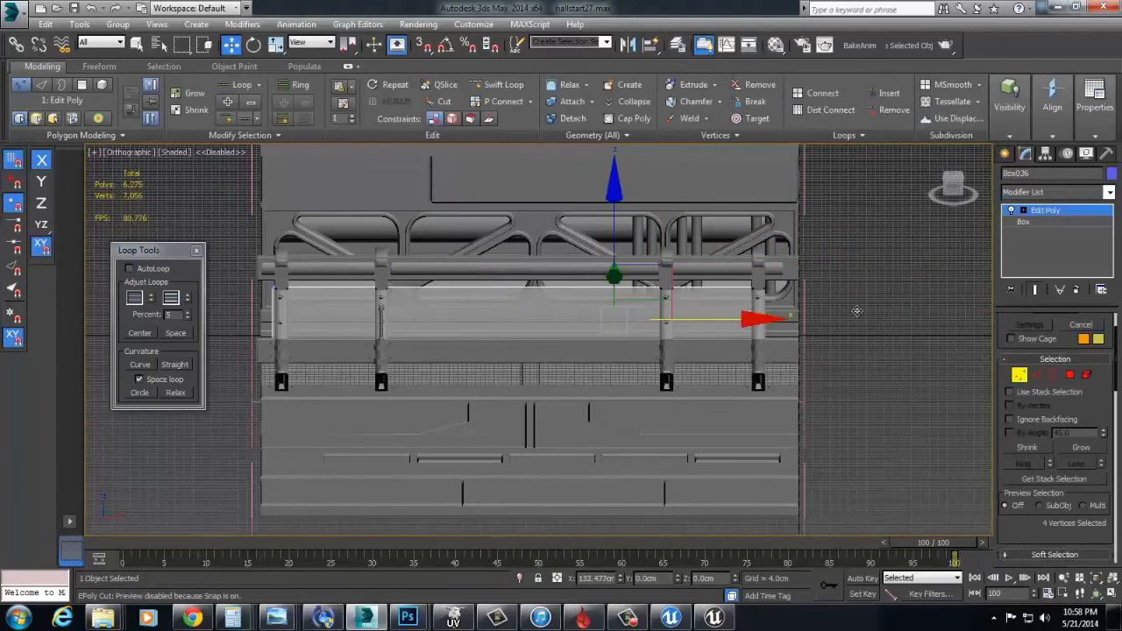
alt+middle_drag(864, 312, 920, 326)
click(1019, 375)
Select the open corridor group and close it again
click(897, 295)
scroll(894, 294, down, 4)
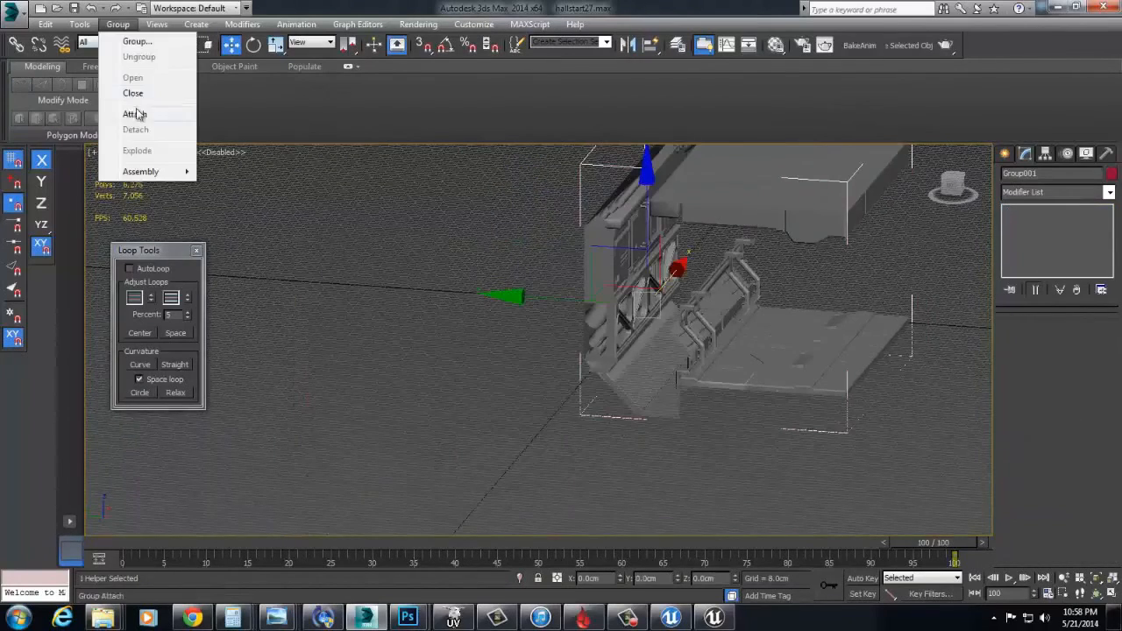
click(135, 94)
alt+middle_drag(416, 300, 518, 366)
scroll(469, 337, up, 2)
key(p)
scroll(557, 347, down, 3)
Export the updated corridor as FBX, replacing checka.FBX
click(11, 16)
click(98, 228)
double_click(154, 86)
click(588, 353)
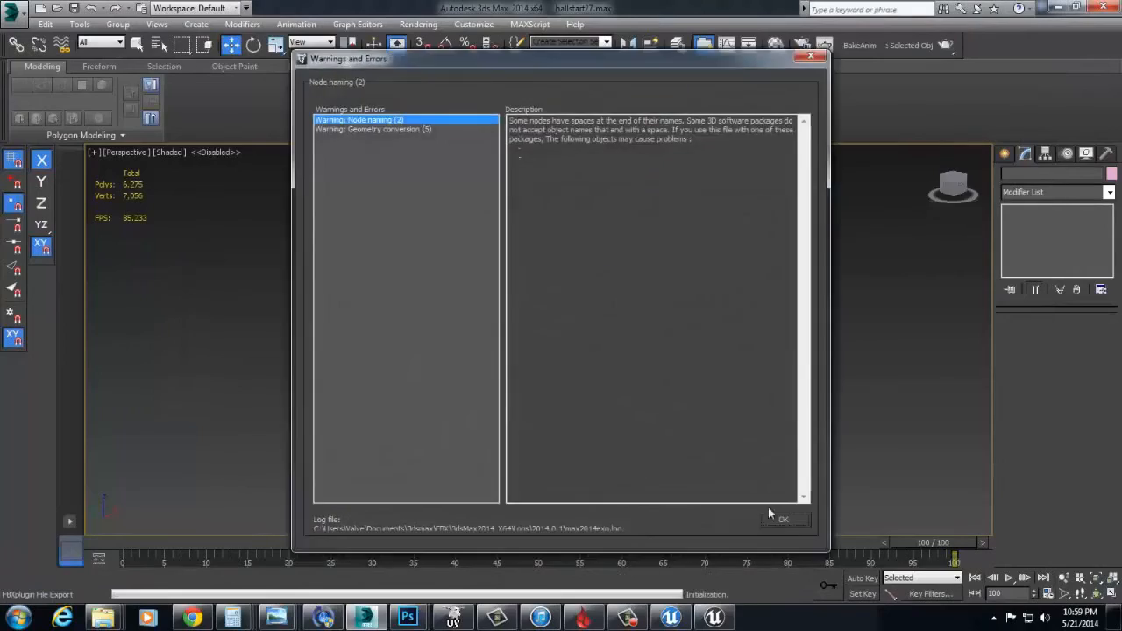
click(784, 520)
alt+middle_drag(614, 416, 548, 396)
scroll(548, 396, up, 5)
scroll(549, 395, up, 5)
Switch to Unreal Engine, reimport the checka mesh, inspect the longer railing in play mode and stop playing
key(alt+Tab)
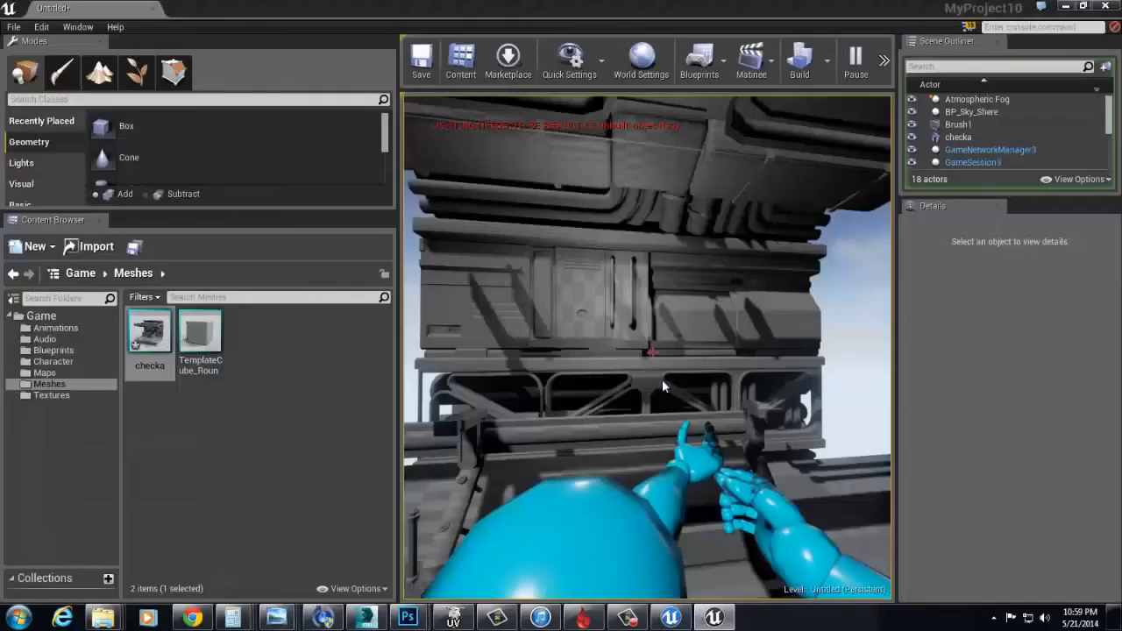
right_click(149, 330)
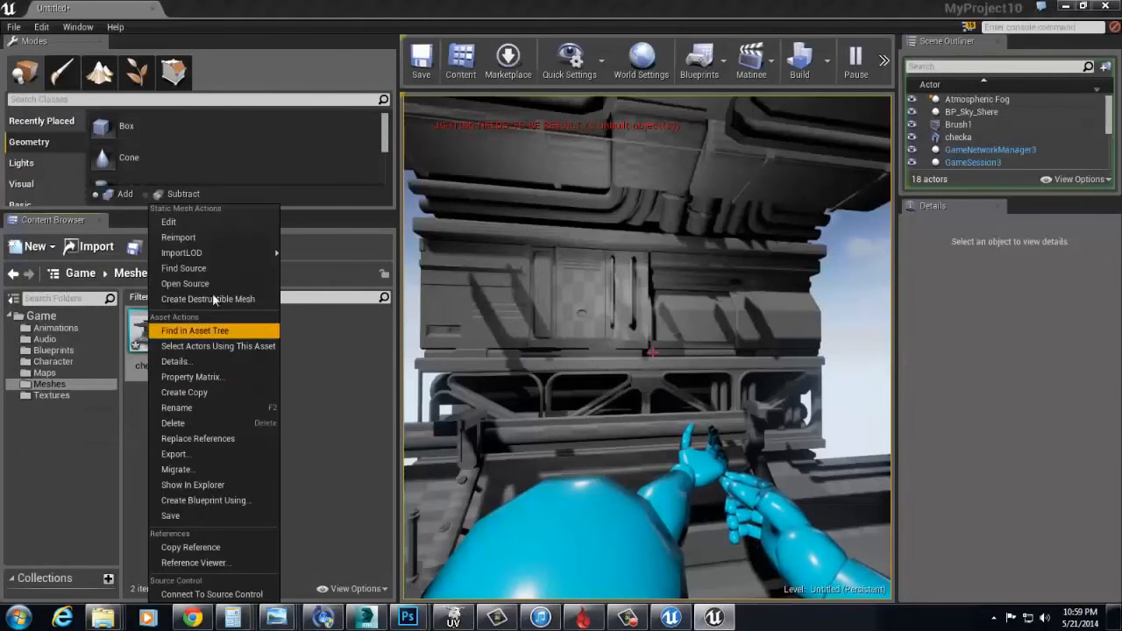
click(209, 242)
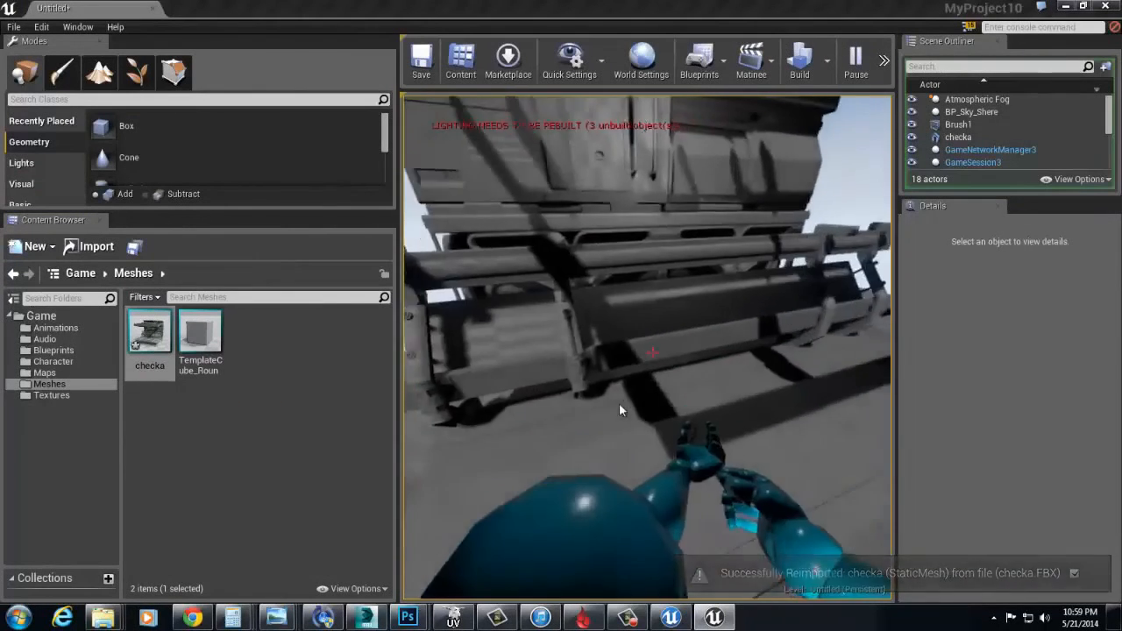
key(Escape)
Open the checka mesh in its mesh editor and bring up the collision generation options
double_click(160, 347)
right_drag(451, 328, 442, 219)
click(356, 141)
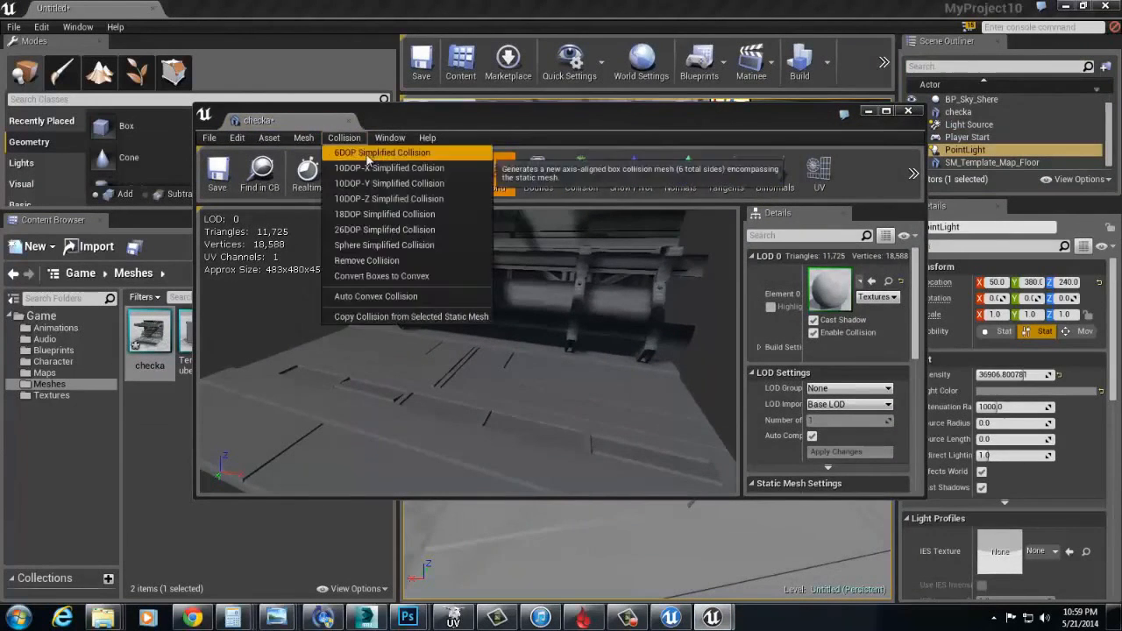